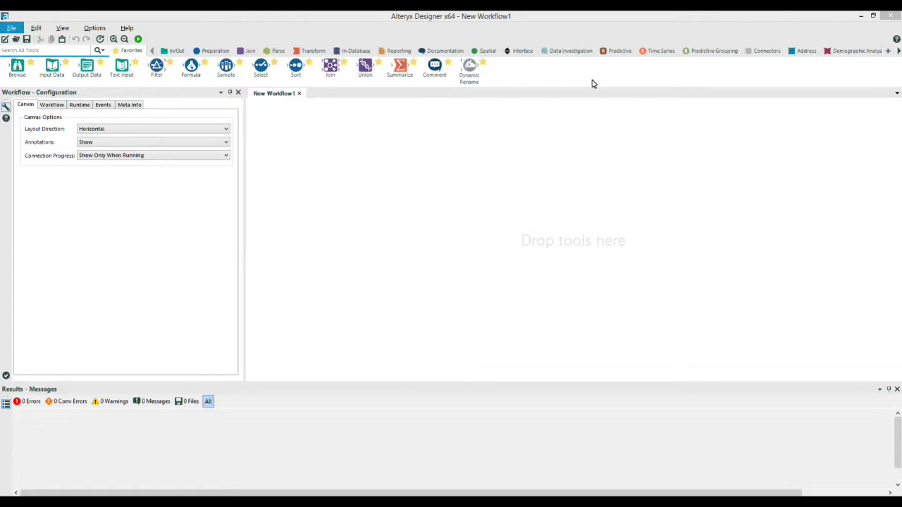
Place an XML Parse tool from the Parse category on the canvas, and delete it from the workflow
left_click(177, 51)
left_click(215, 51)
left_click(248, 52)
left_click(279, 51)
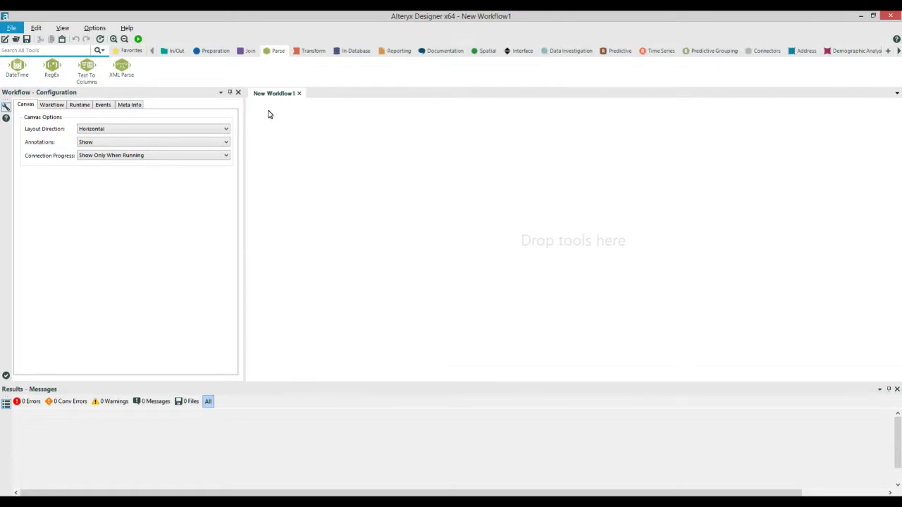
left_click_drag(121, 67, 342, 181)
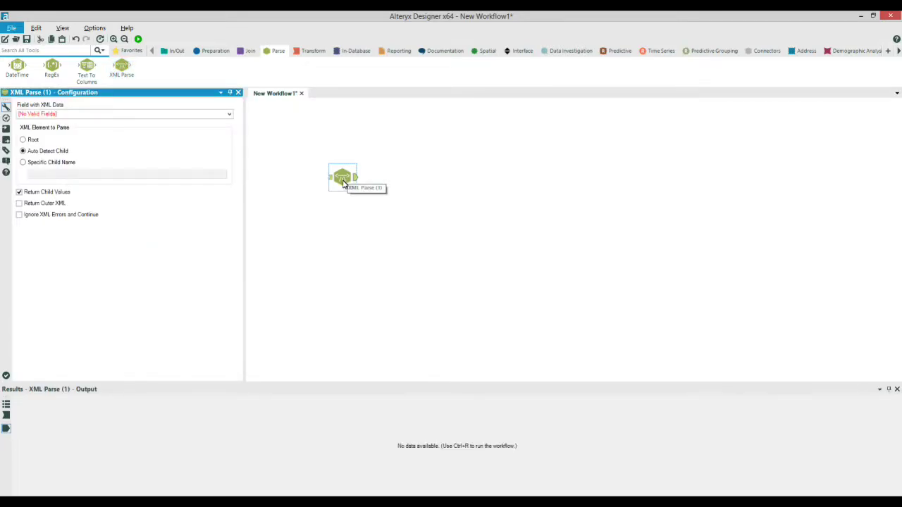
right_click(343, 183)
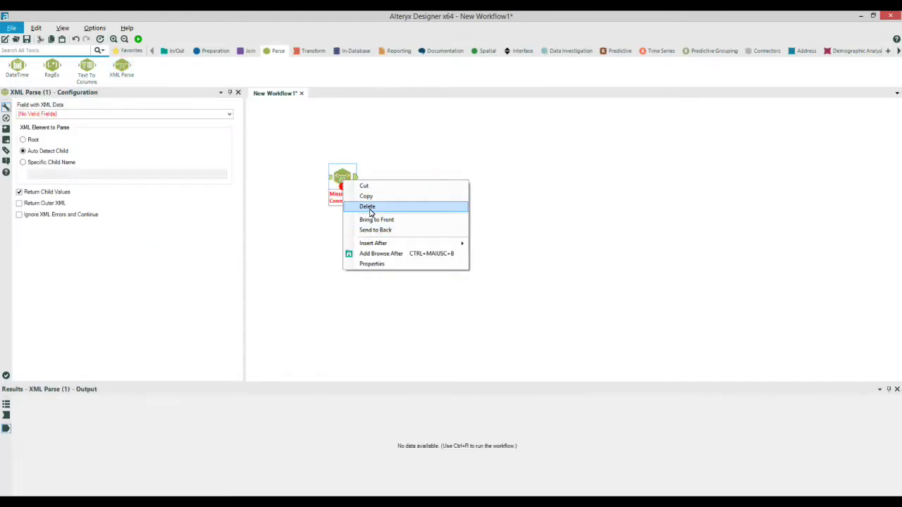
left_click(368, 207)
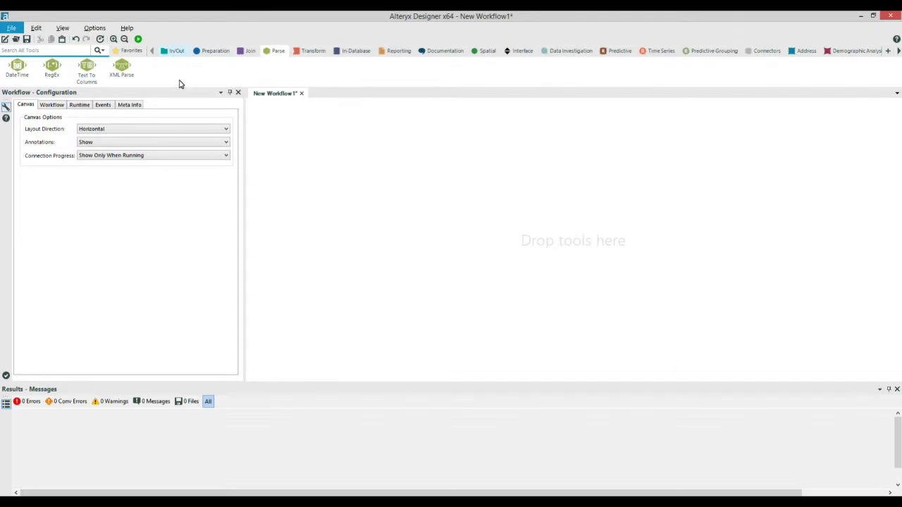
Close the Results window and restore it
left_click(898, 389)
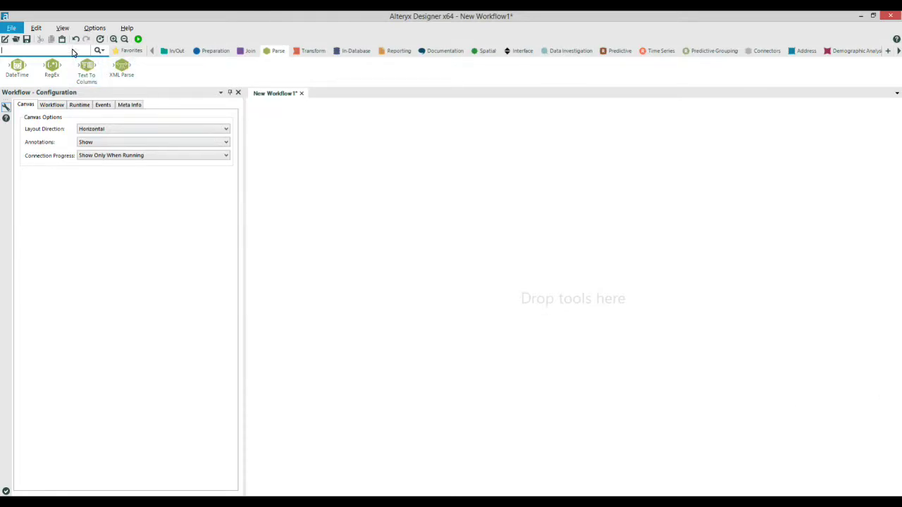
left_click(62, 28)
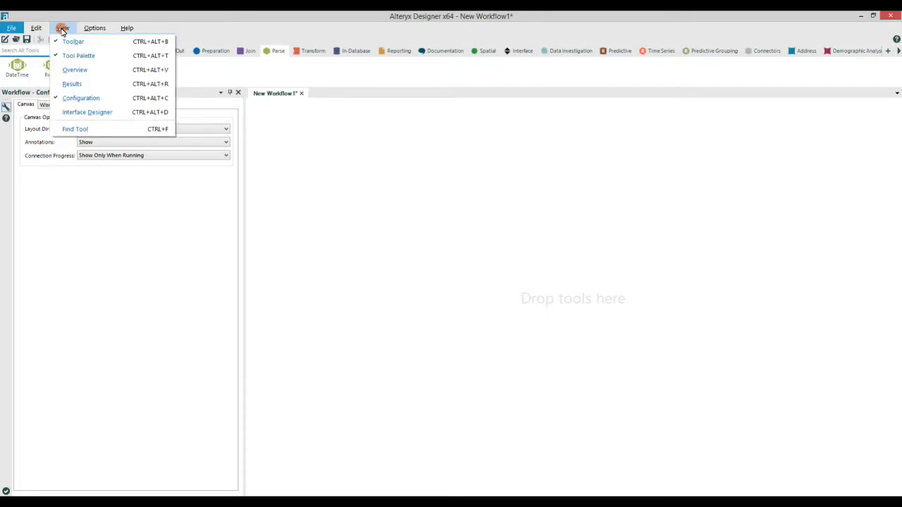
left_click(83, 84)
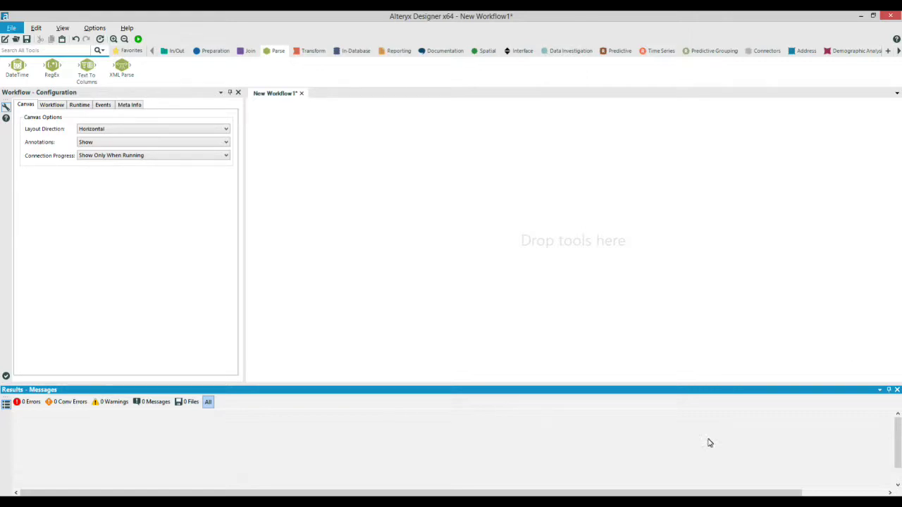
Make the Results window floating, shrink its width, and move it over the Configuration window and canvas
left_click(879, 389)
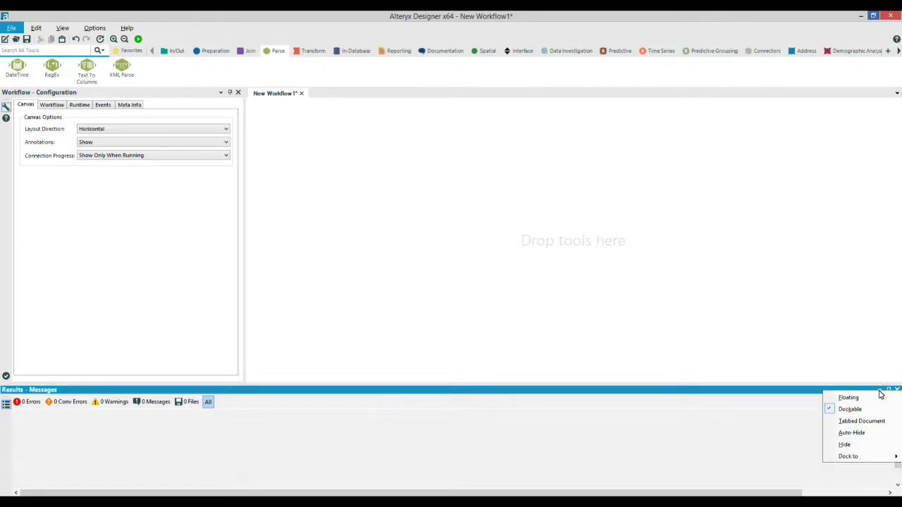
left_click(868, 400)
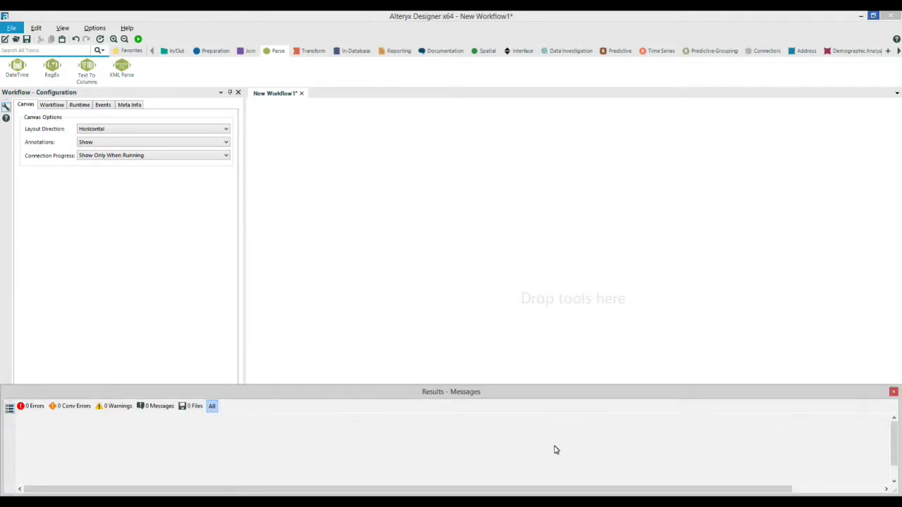
left_click_drag(466, 396, 490, 217)
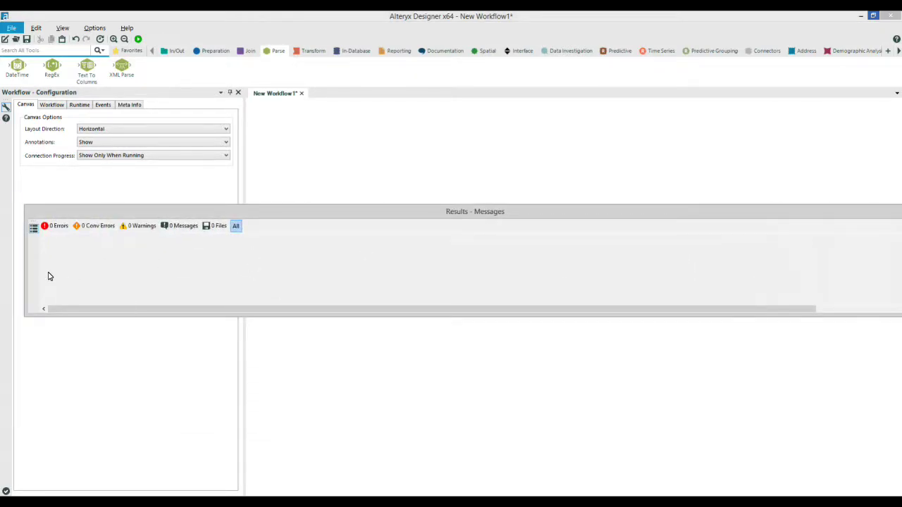
left_click_drag(28, 275, 633, 296)
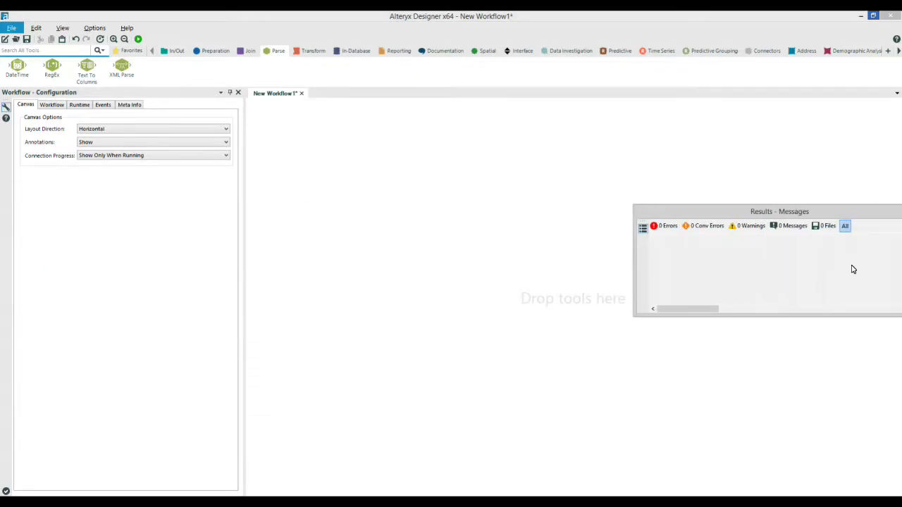
left_click_drag(825, 209, 343, 205)
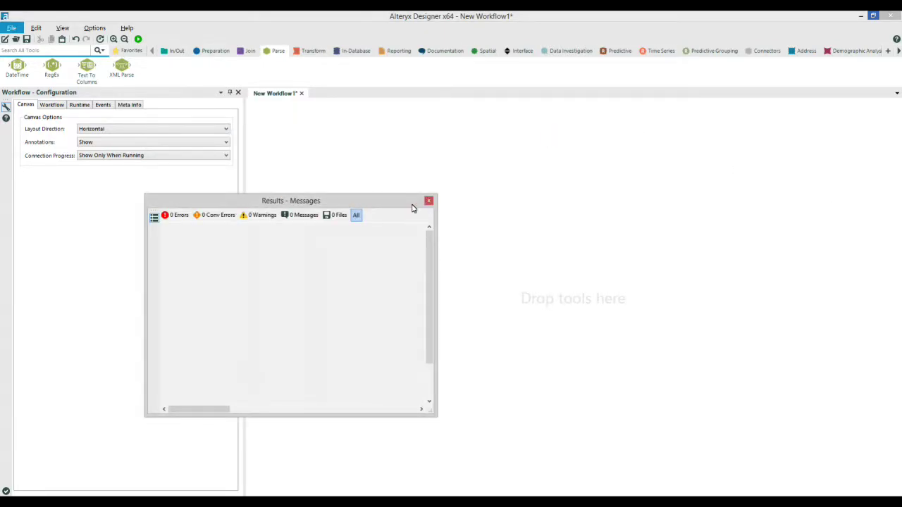
Turn the floating Results window into a tabbed document and switch between it and the workflow
left_click(354, 203)
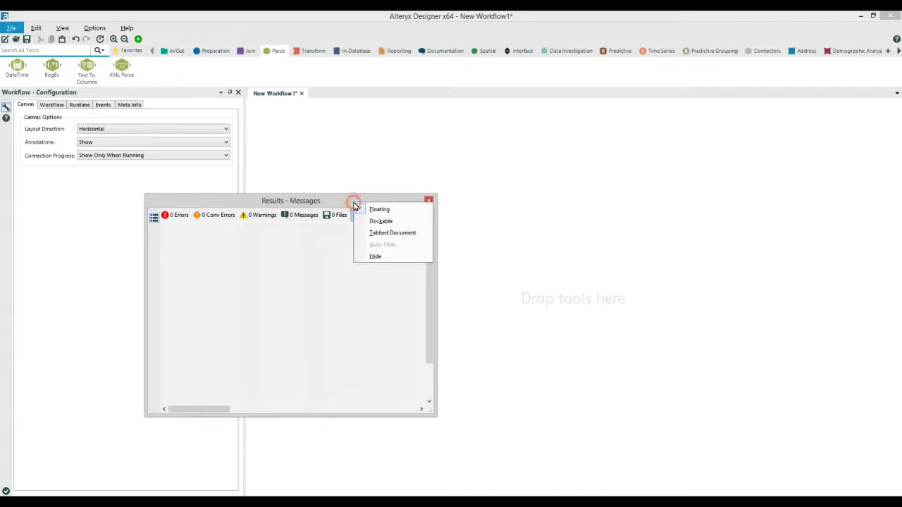
left_click(386, 234)
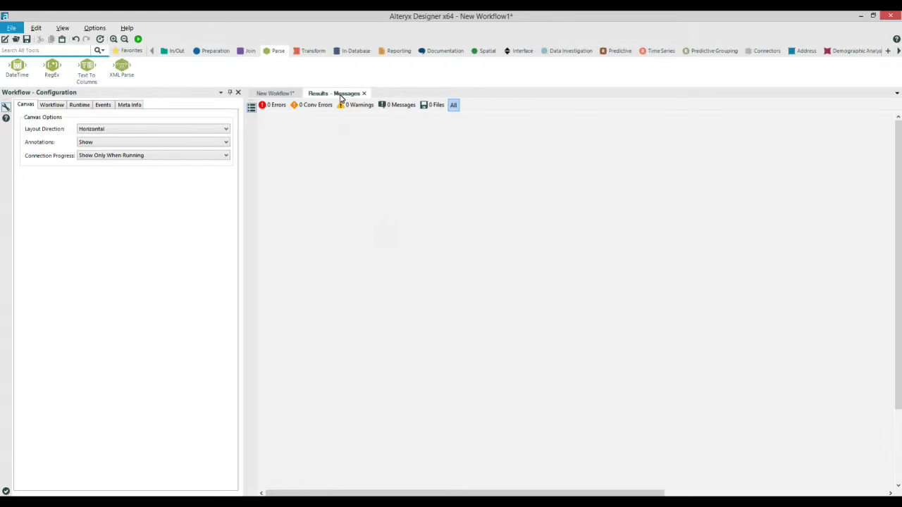
left_click(265, 93)
left_click(332, 94)
right_click(336, 95)
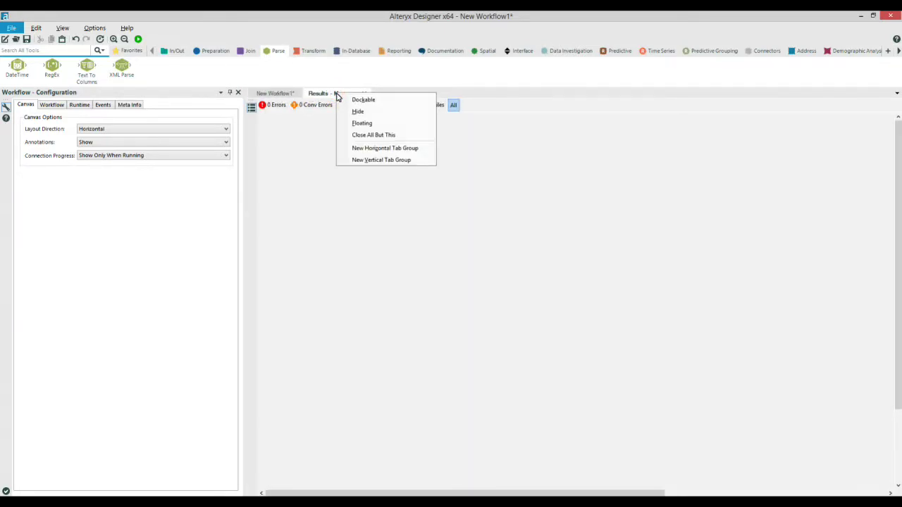
Make the Results window dockable, dock it full width below the canvas and Configuration window, and reduce its height
left_click(373, 102)
left_click_drag(348, 204, 581, 317)
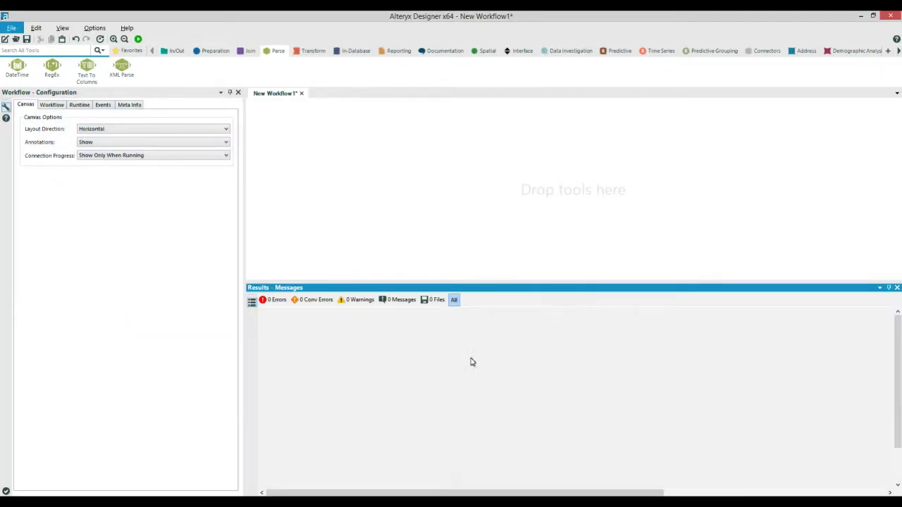
left_click_drag(152, 94, 434, 183)
left_click_drag(353, 284, 345, 369)
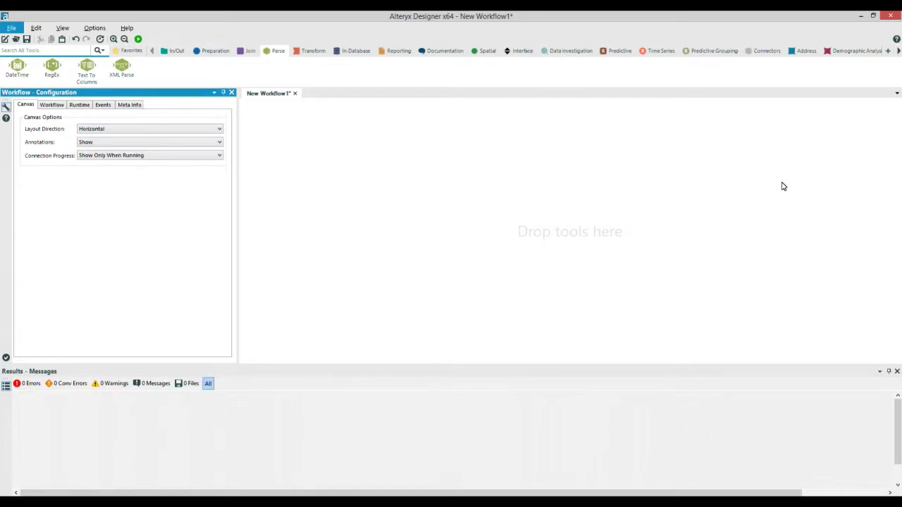
left_click_drag(562, 369, 559, 392)
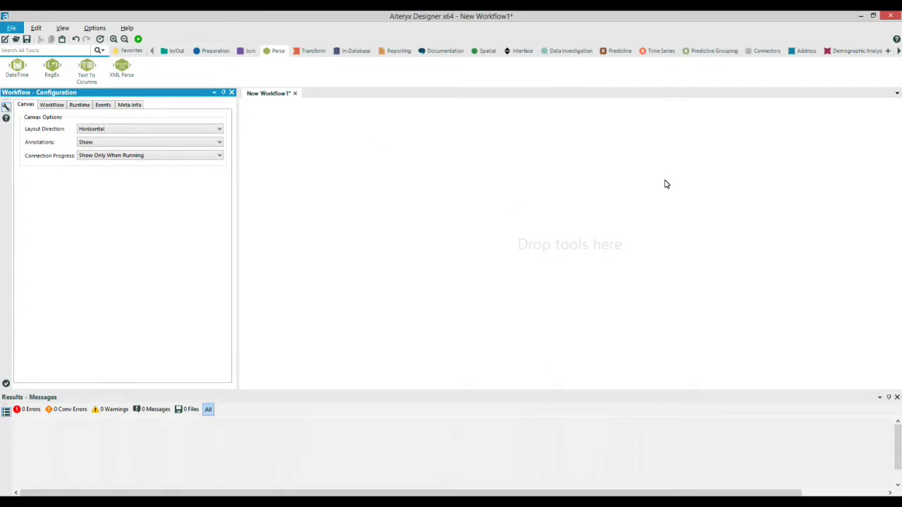
Look through the tools in the In/Out, Preparation, Join, Parse, Transform and In-Database categories
left_click(168, 51)
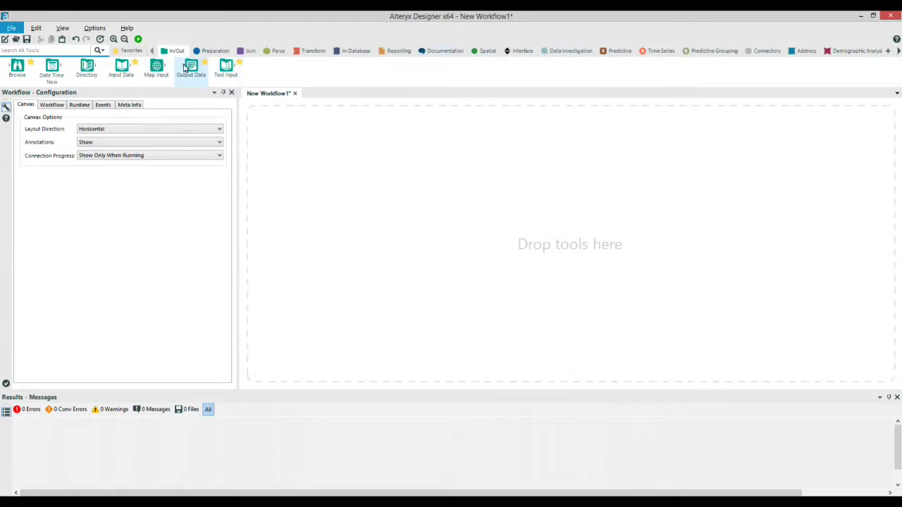
left_click(212, 53)
left_click(251, 52)
left_click(275, 52)
left_click(314, 55)
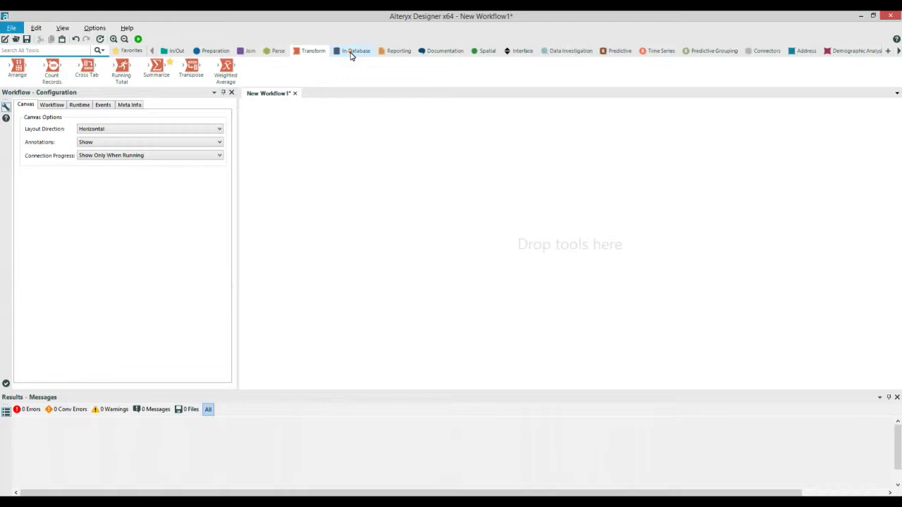
left_click(351, 54)
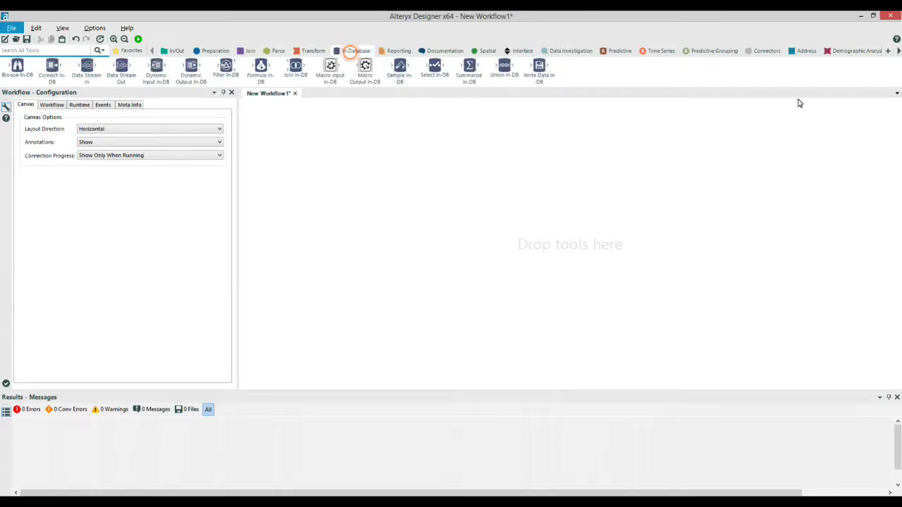
Try the Getting Started, Data Blending and Spatial Analysis presets in the tool palette configuration
left_click(890, 54)
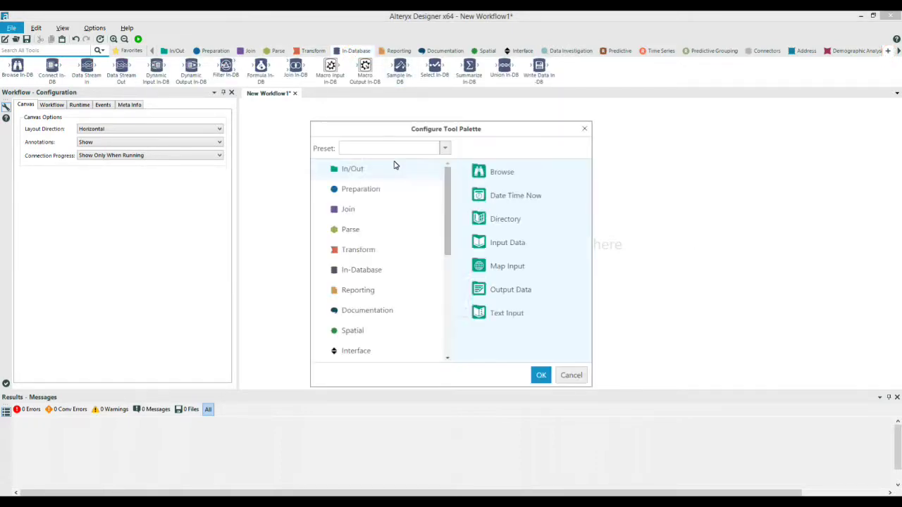
left_click(446, 150)
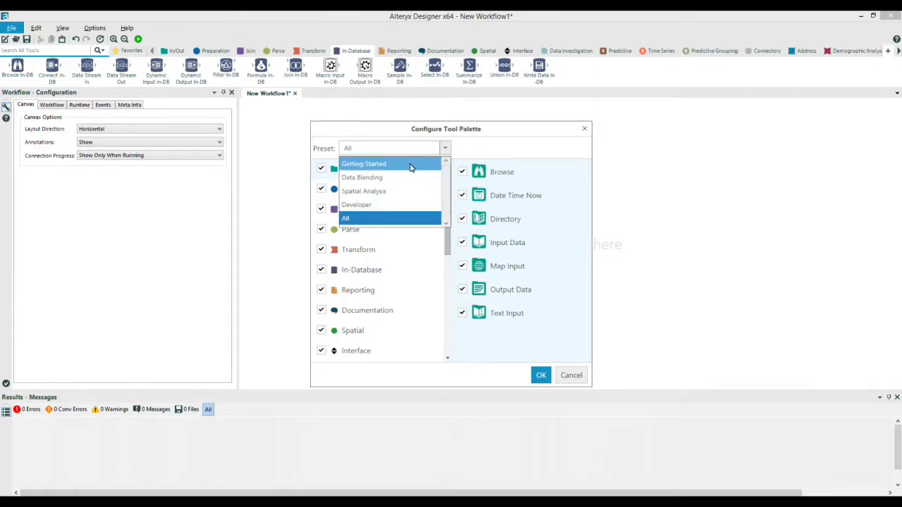
left_click(412, 165)
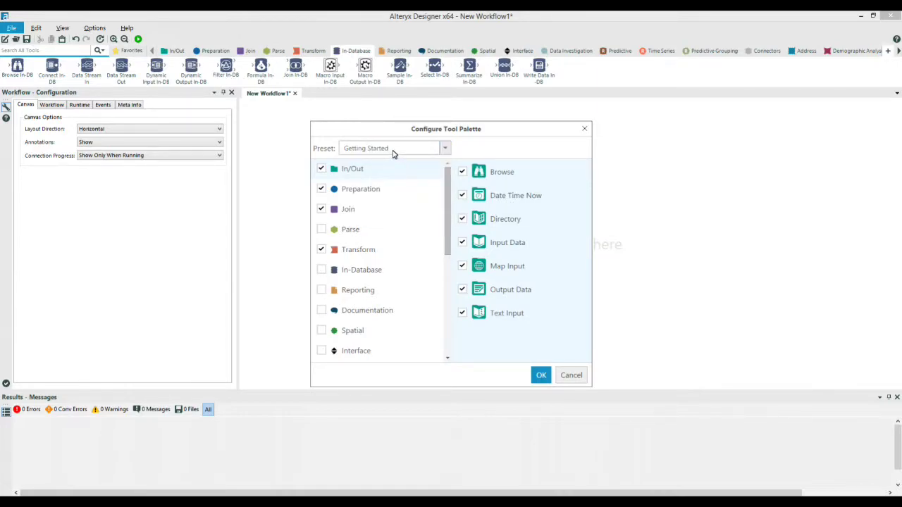
left_click_drag(449, 199, 447, 152)
left_click(446, 149)
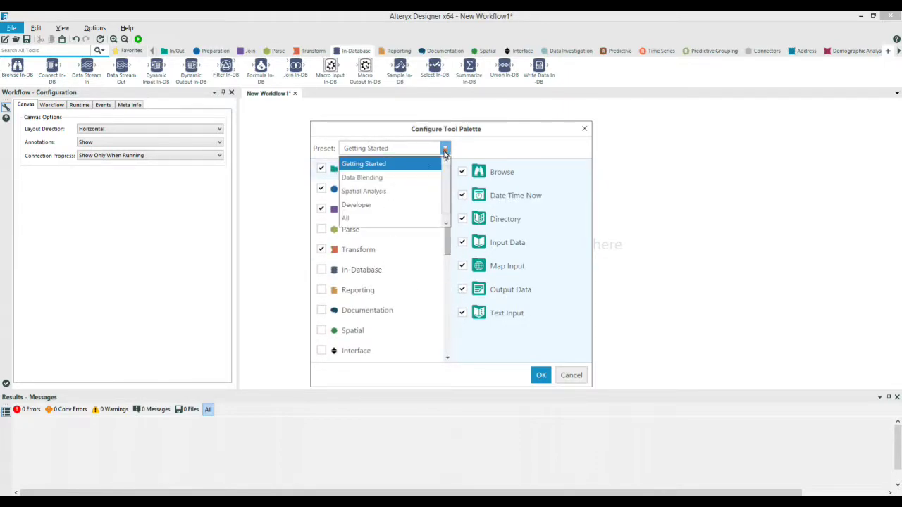
left_click(366, 179)
left_click(446, 149)
left_click(400, 191)
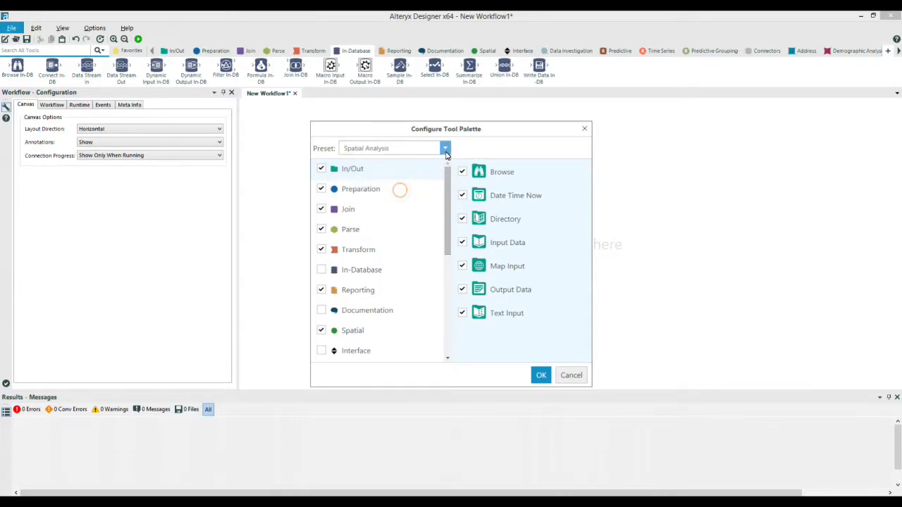
Set the tool palette preset to All and apply the configuration
key("alt+Down")
left_click(376, 219)
left_click(541, 375)
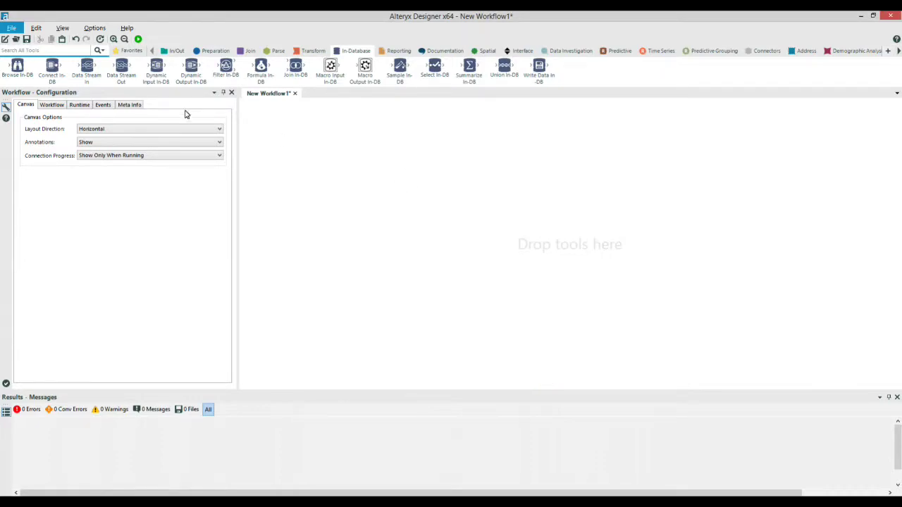
Add the JSON Parse tool from the Developer category to the favorites
left_click(124, 52)
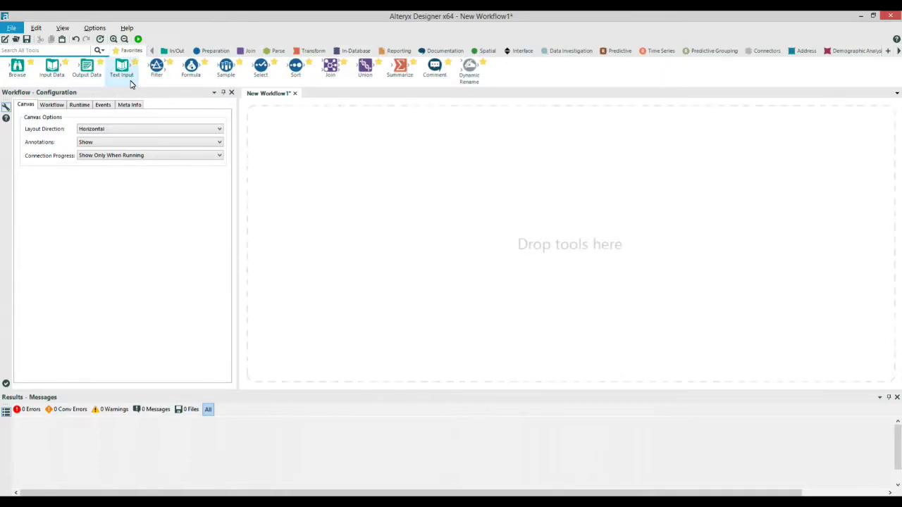
left_click(898, 51)
left_click(898, 51)
left_click(898, 50)
left_click(898, 51)
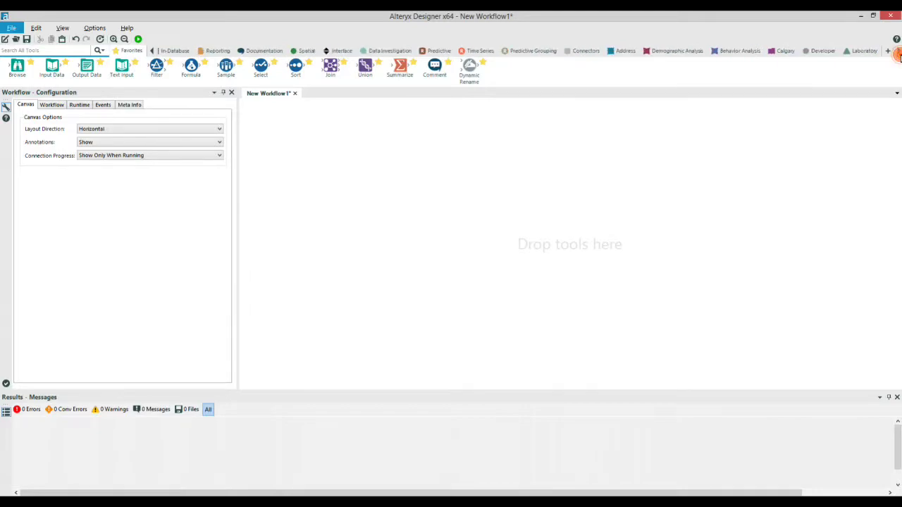
left_click(828, 54)
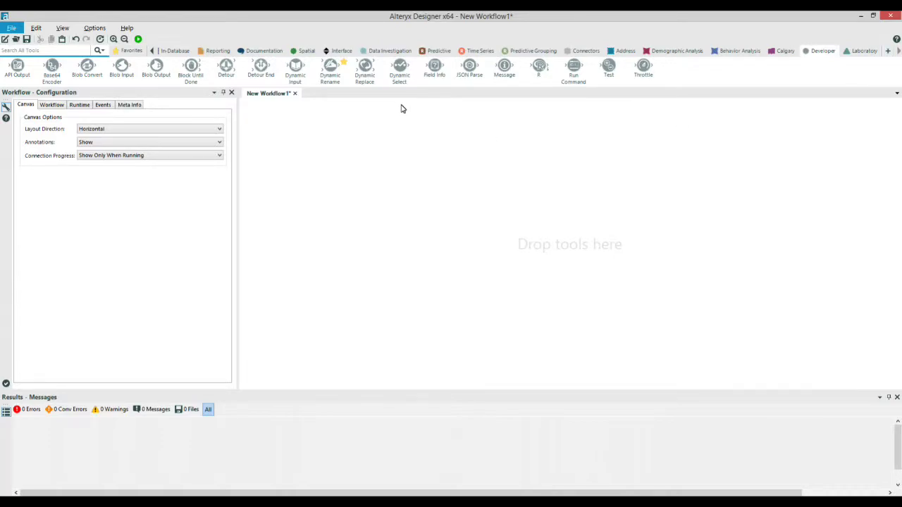
left_click_drag(574, 74, 51, 71)
right_click(470, 68)
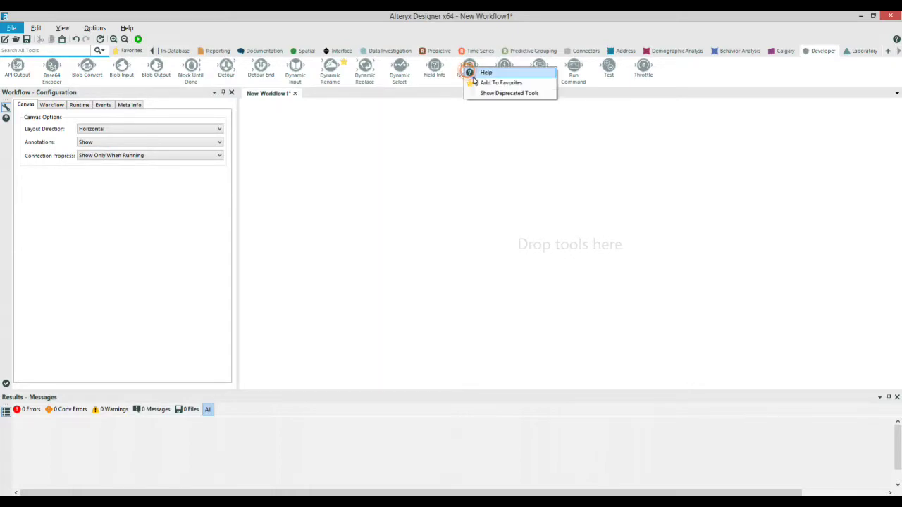
left_click(481, 83)
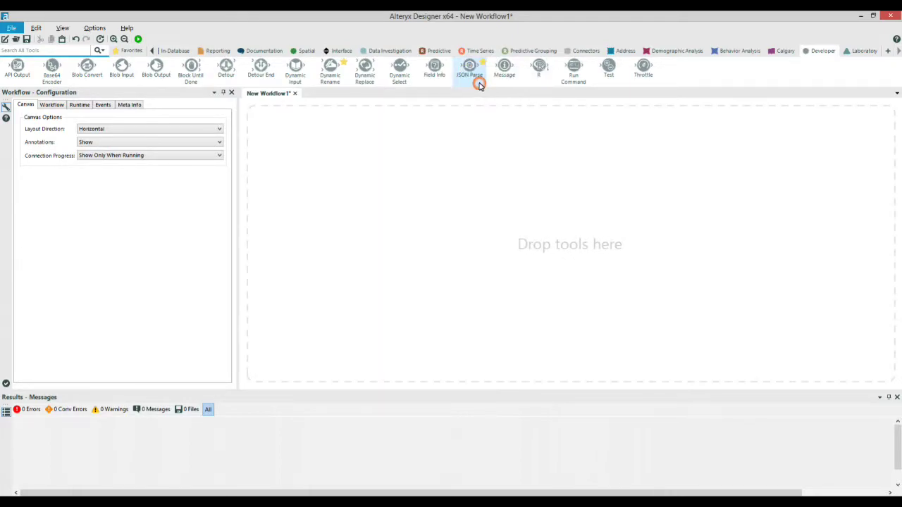
Remove the JSON Parse tool from the favorites and display the Favorites category again
left_click(129, 54)
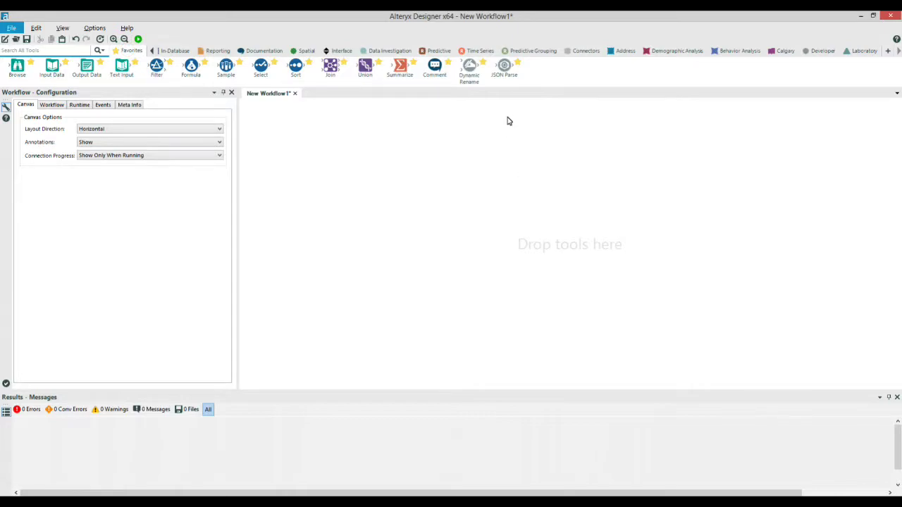
right_click(507, 79)
left_click(524, 89)
left_click(174, 51)
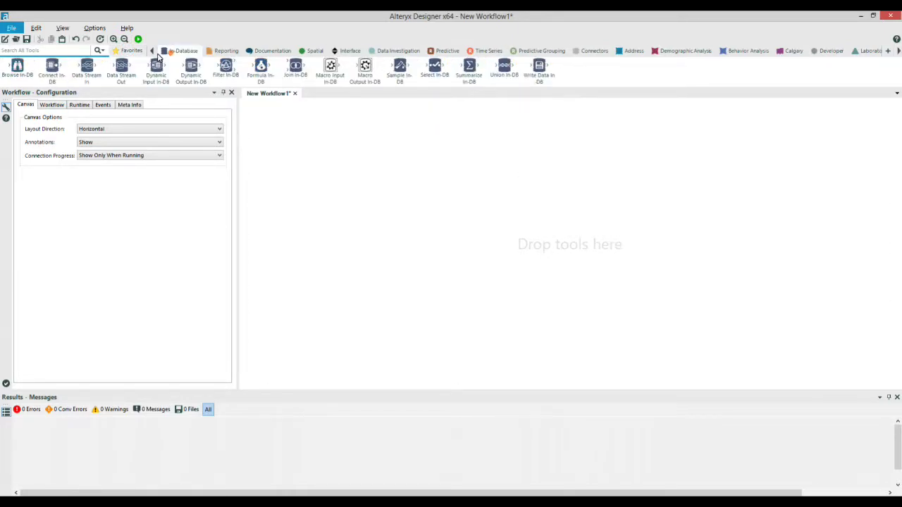
left_click(131, 51)
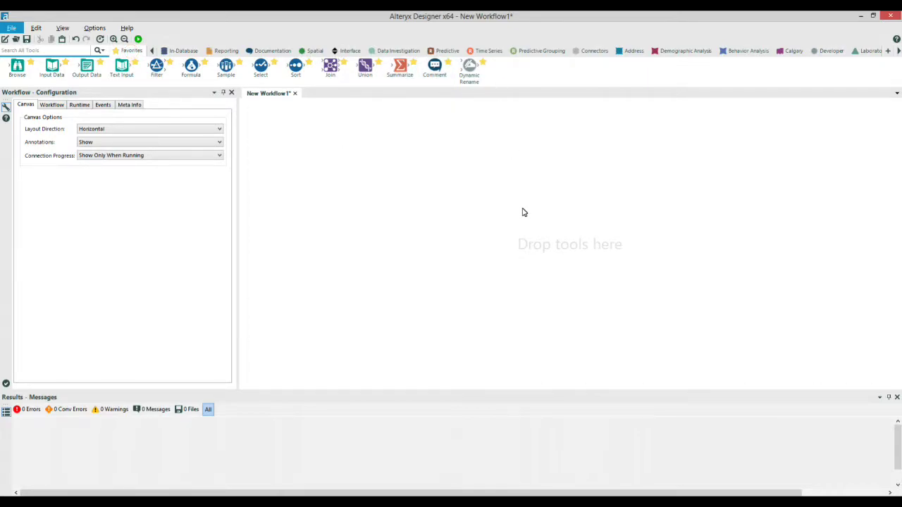
Place an Input Data tool on the canvas and review the workflow's Layout Direction options
left_click_drag(51, 67, 353, 177)
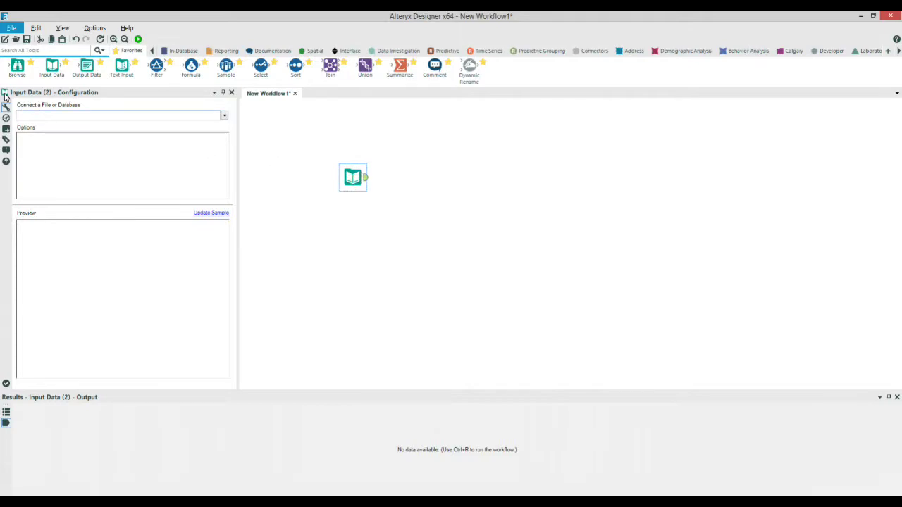
left_click(628, 252)
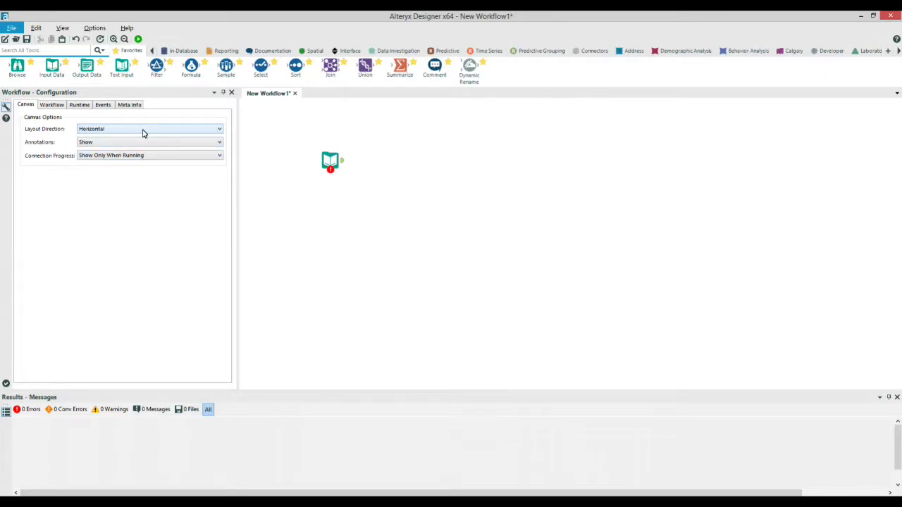
left_click(143, 132)
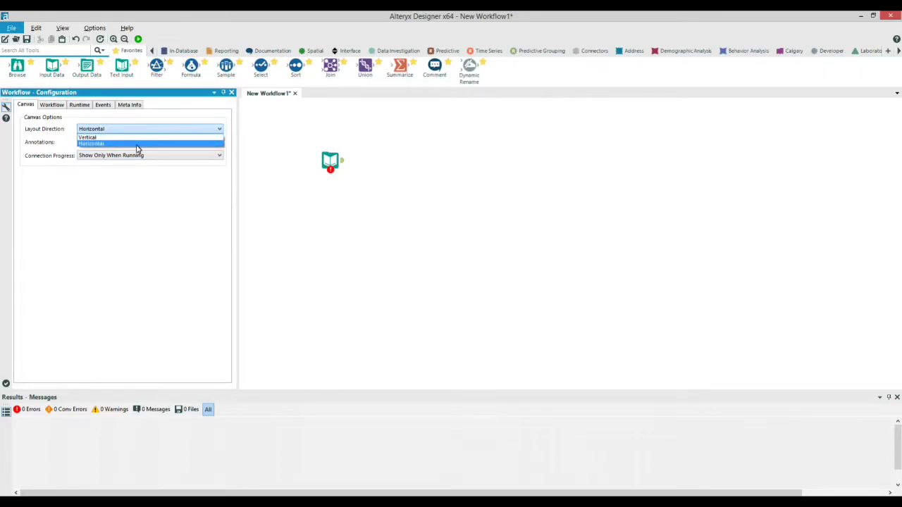
left_click(342, 162)
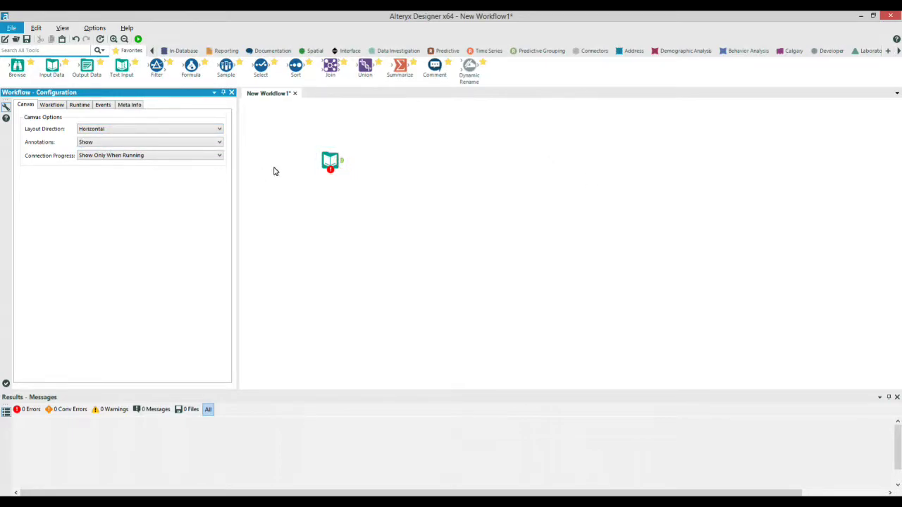
left_click_drag(339, 164, 879, 163)
Try the Vertical layout direction for the canvas and set it back to Horizontal
left_click(99, 130)
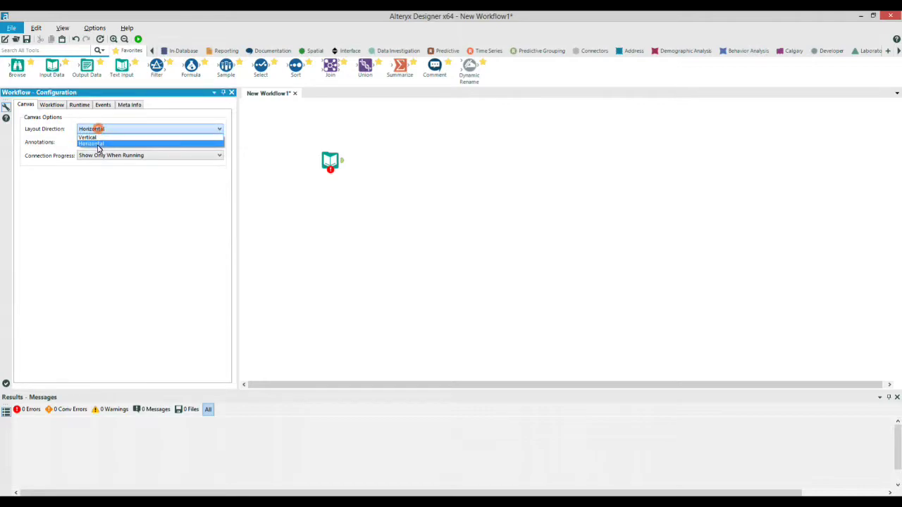
left_click(94, 138)
left_click_drag(301, 201, 317, 380)
left_click(111, 129)
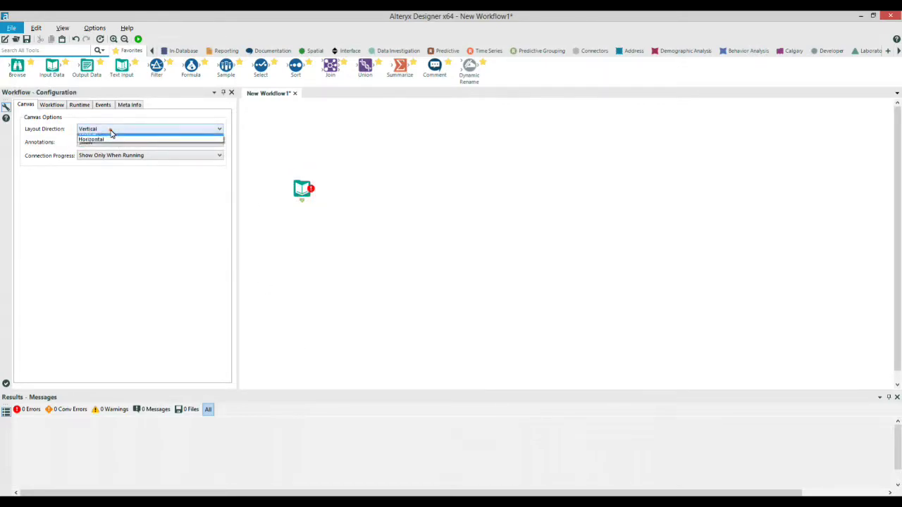
left_click(109, 142)
Set the canvas annotations to Show w/ Tool Names
left_click(108, 143)
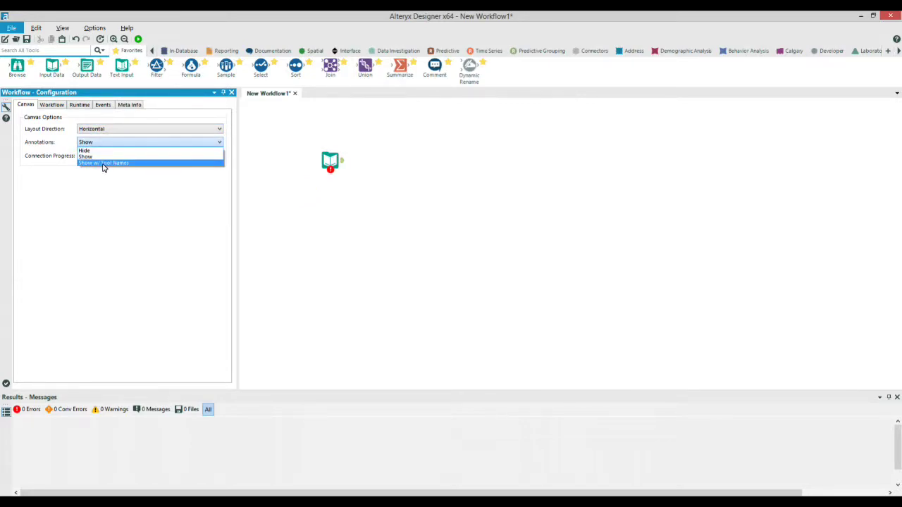
left_click(103, 163)
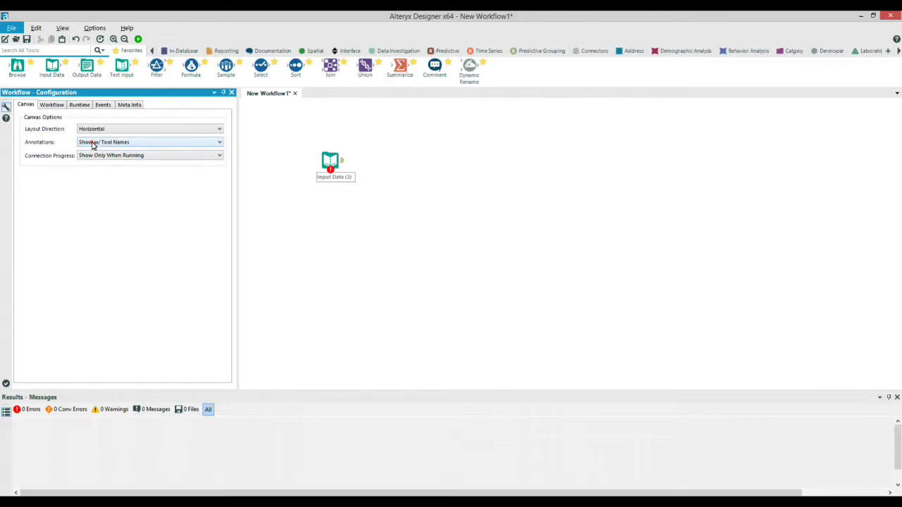
left_click(91, 143)
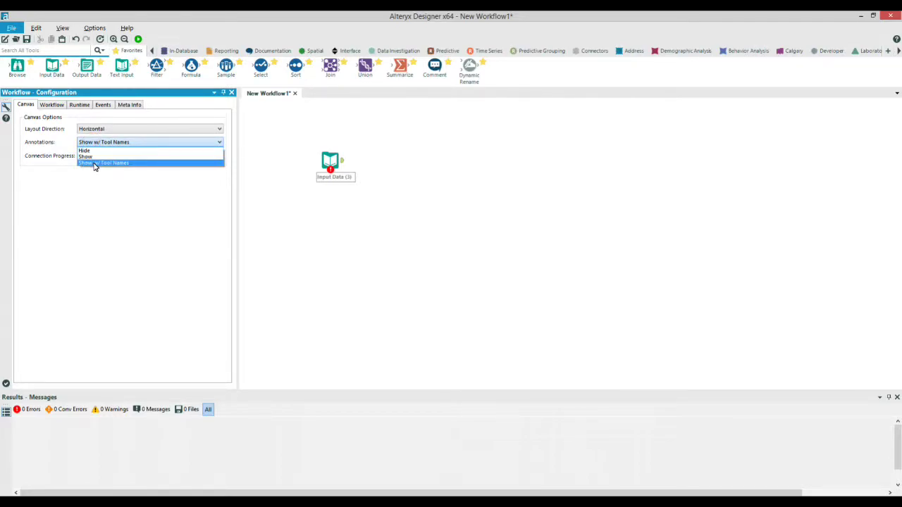
left_click(95, 164)
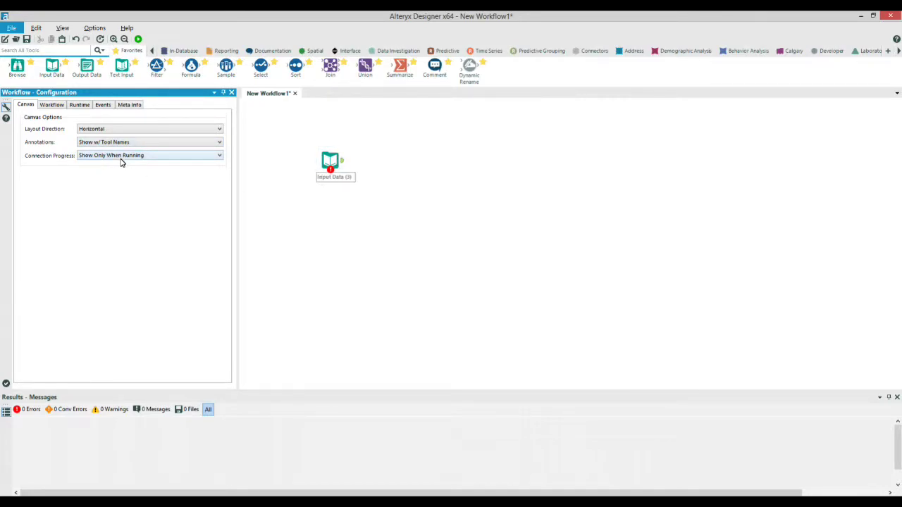
Try the Analytic App, Macro and Standard Workflow types in the workflow settings, ending on Macro
left_click(59, 107)
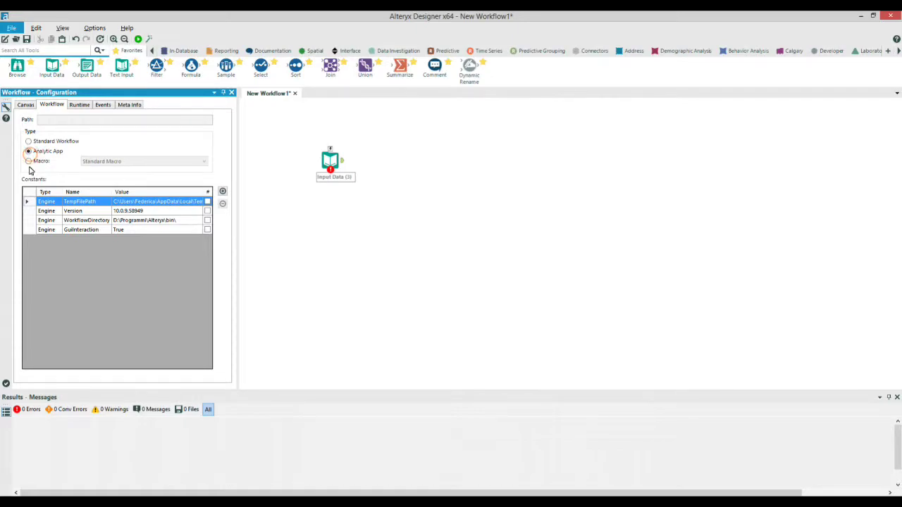
left_click(28, 161)
left_click(29, 143)
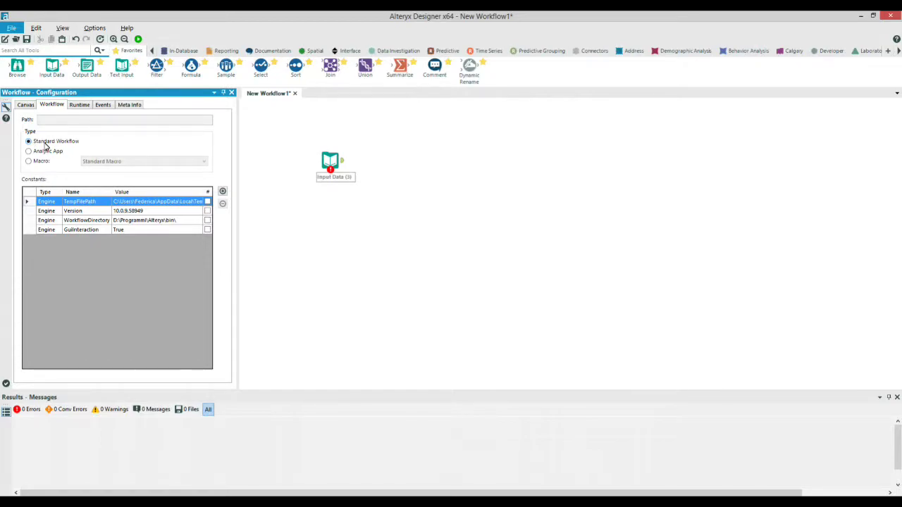
left_click(29, 152)
left_click(28, 162)
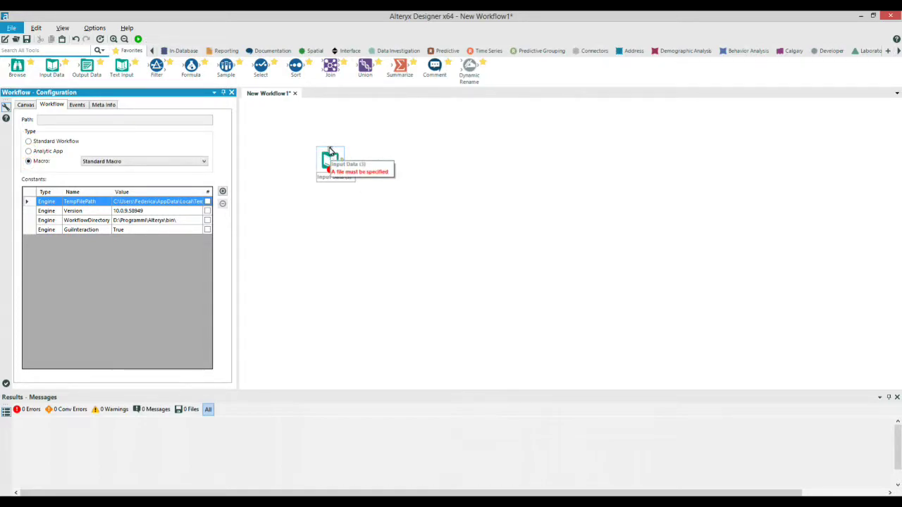
Add a Check Box tool from the Interface category above the Input Data tool and connect the two
left_click_drag(332, 162, 334, 171)
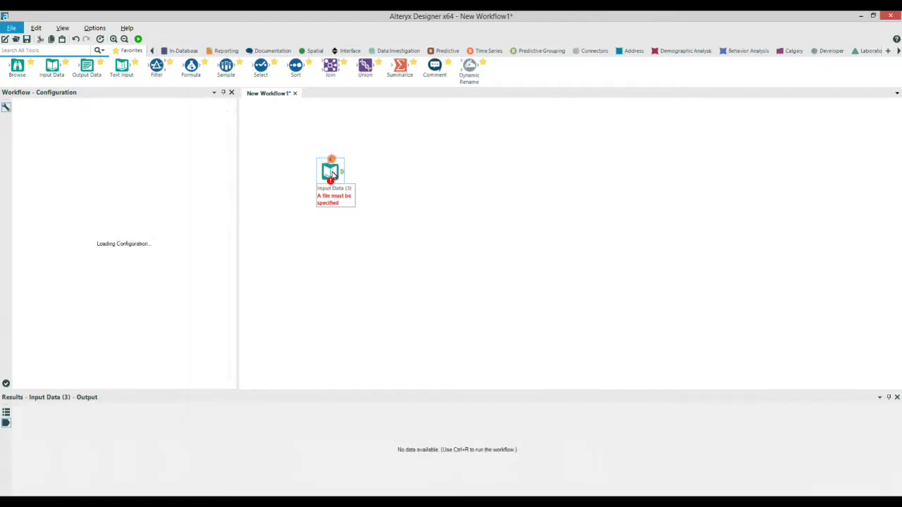
left_click(348, 51)
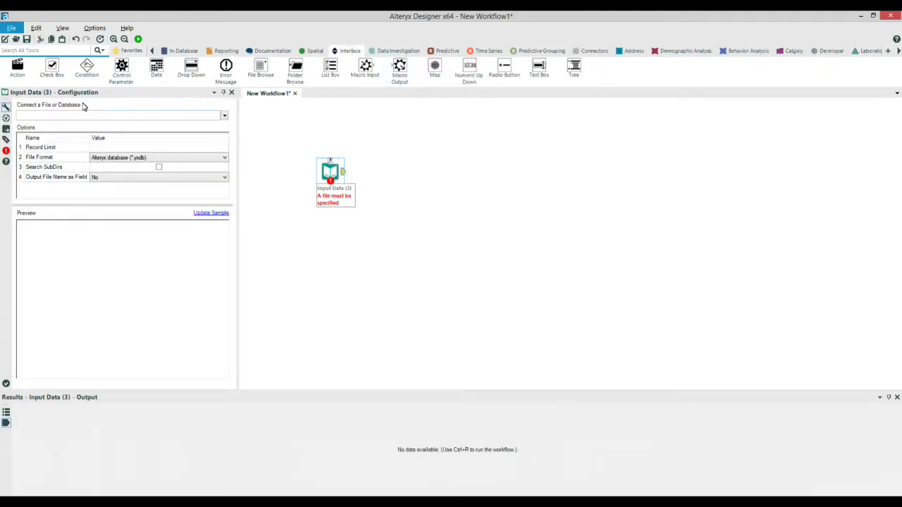
left_click_drag(377, 131, 332, 160)
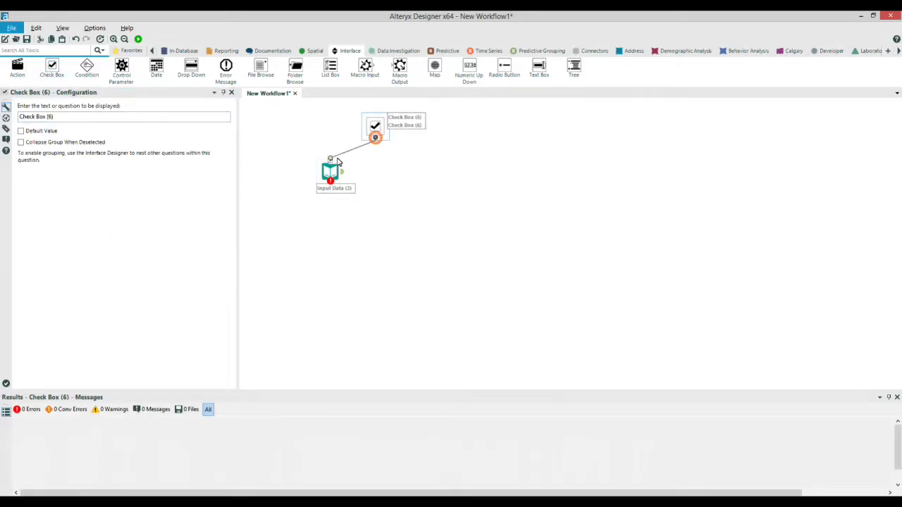
left_click(367, 201)
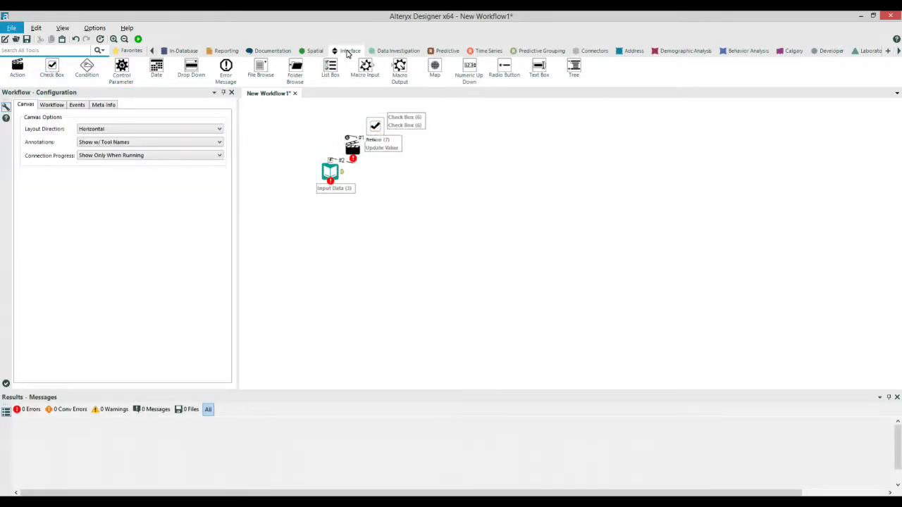
Delete the Check Box and Action tools from the canvas
left_click_drag(323, 105, 399, 160)
right_click(359, 151)
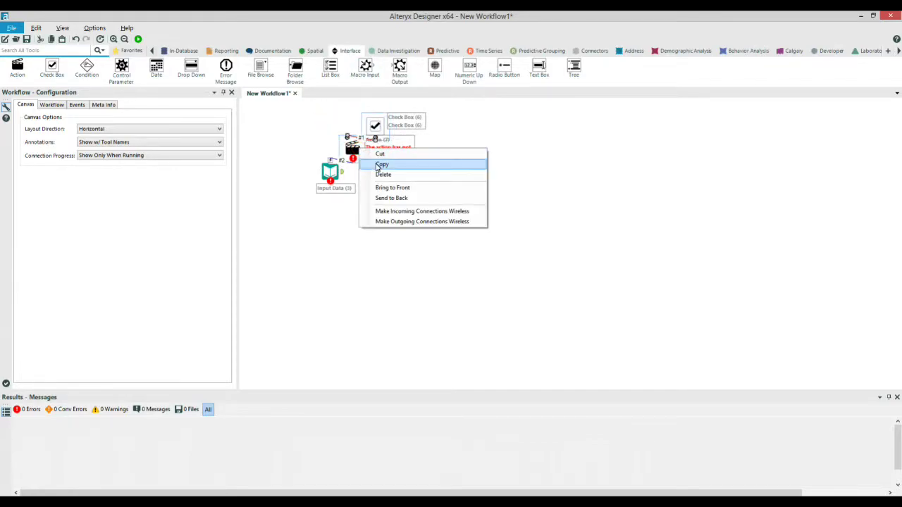
left_click(383, 174)
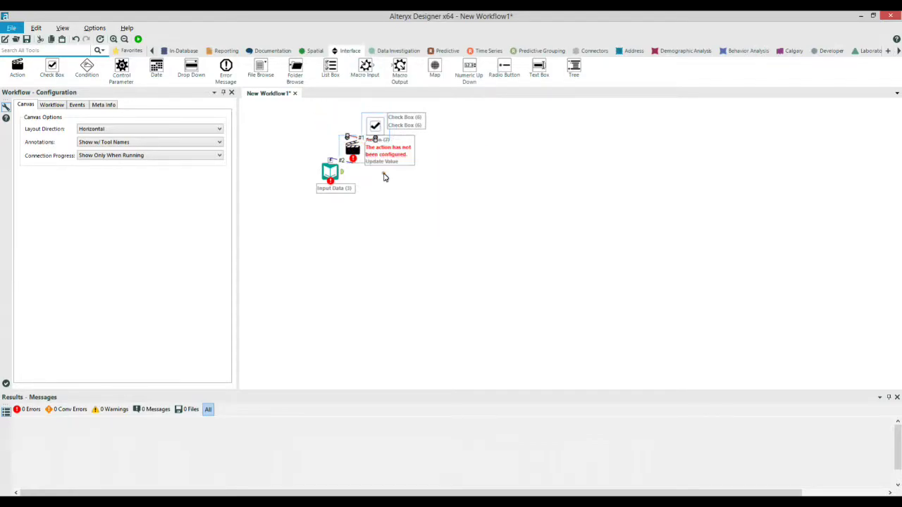
Look through the available macro types and set the workflow type to Standard Workflow
left_click(63, 106)
left_click(120, 161)
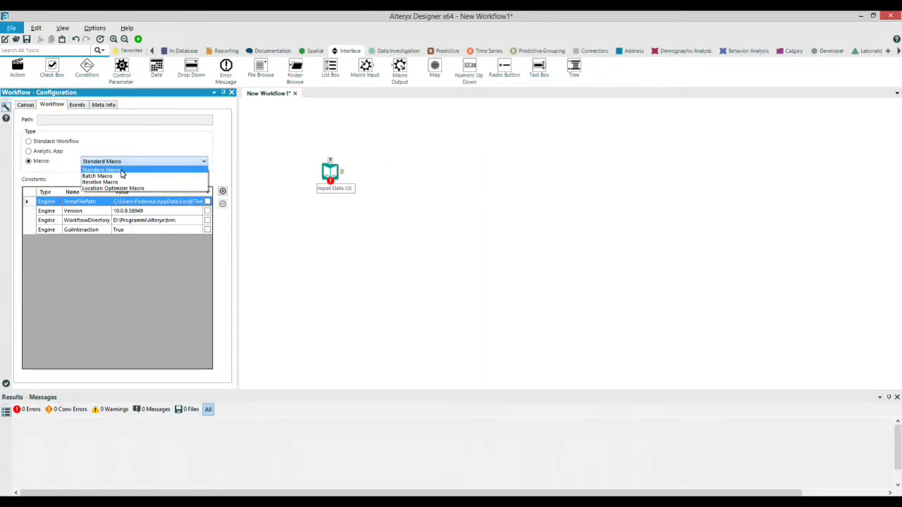
left_click(61, 137)
left_click(61, 141)
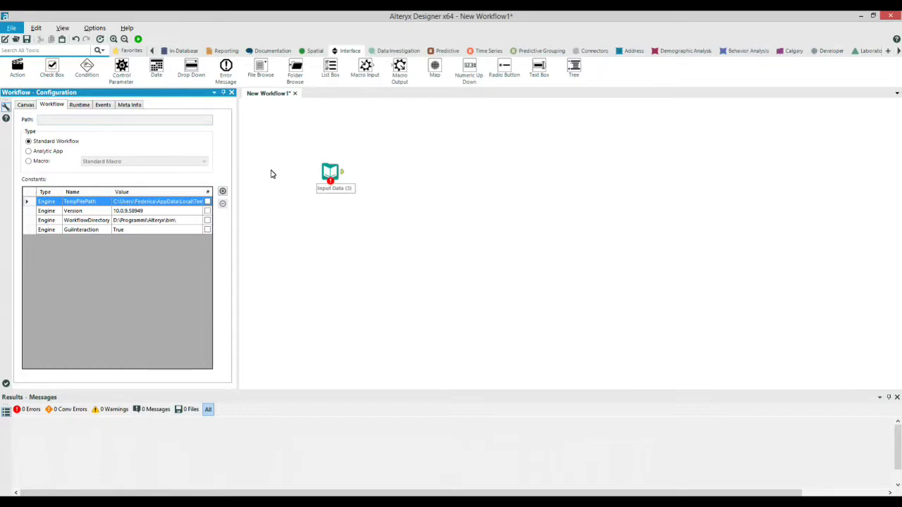
Delete the existing Input Data tool and place a new one from the Favorites category on the canvas
left_click(334, 175)
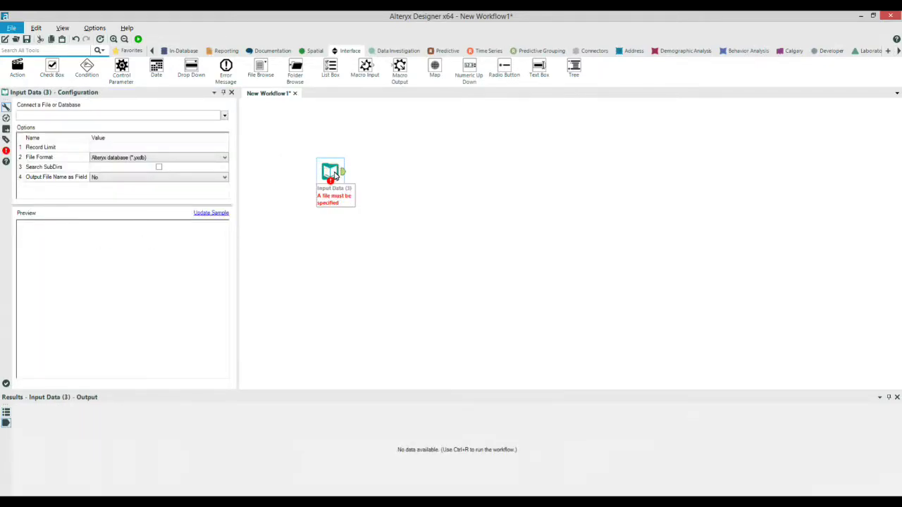
left_click(134, 51)
mouse_move(329, 171)
left_mouse_down()
mouse_move(308, 169)
mouse_move(315, 174)
left_mouse_up()
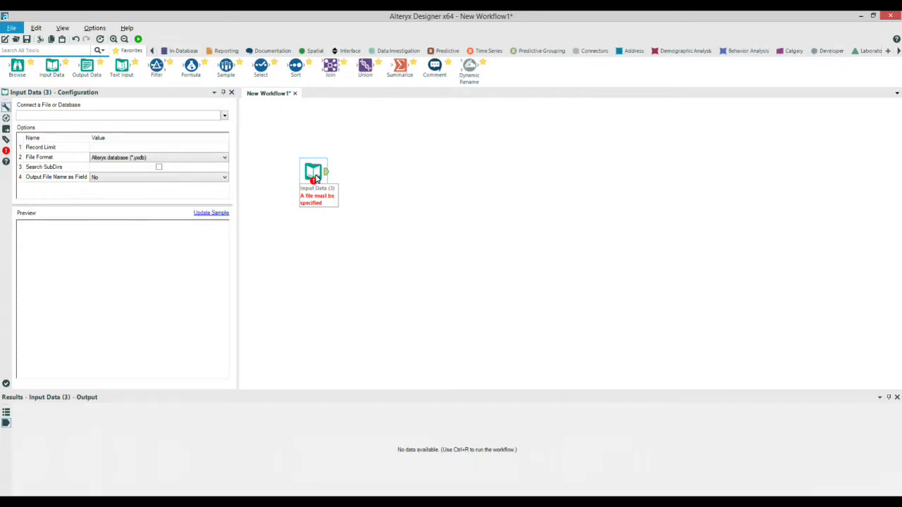
right_click(315, 177)
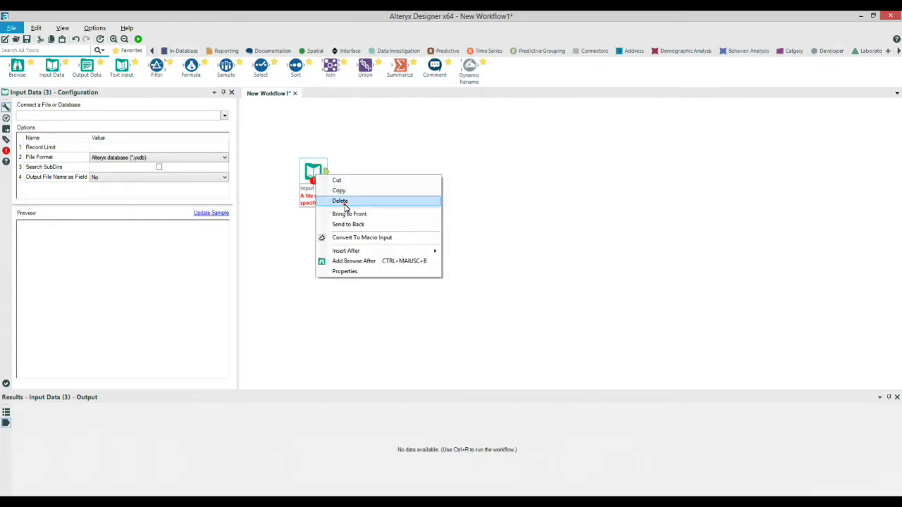
left_click(343, 202)
left_click_drag(51, 65, 309, 173)
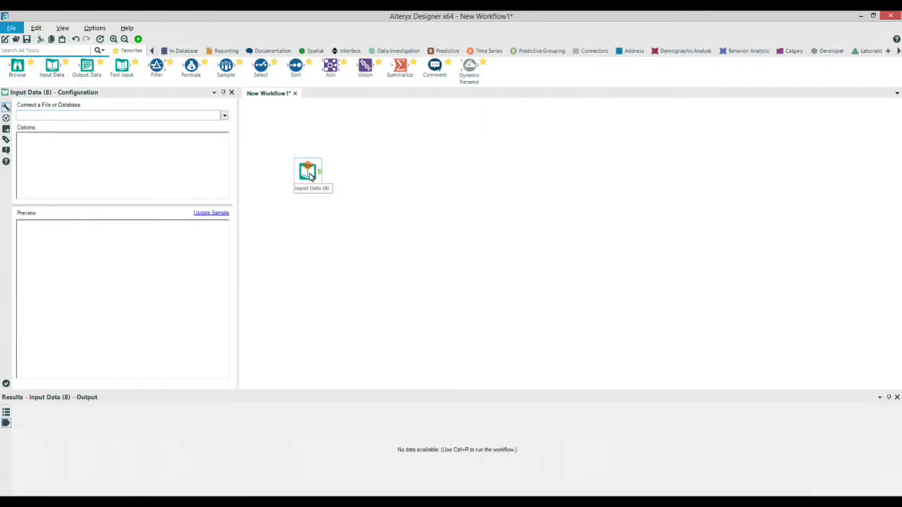
Connect the Input Data tool to the Cust_wTransactions spreadsheet in D:\Programmi\Alteryx\Samples\SampleData
left_click(225, 117)
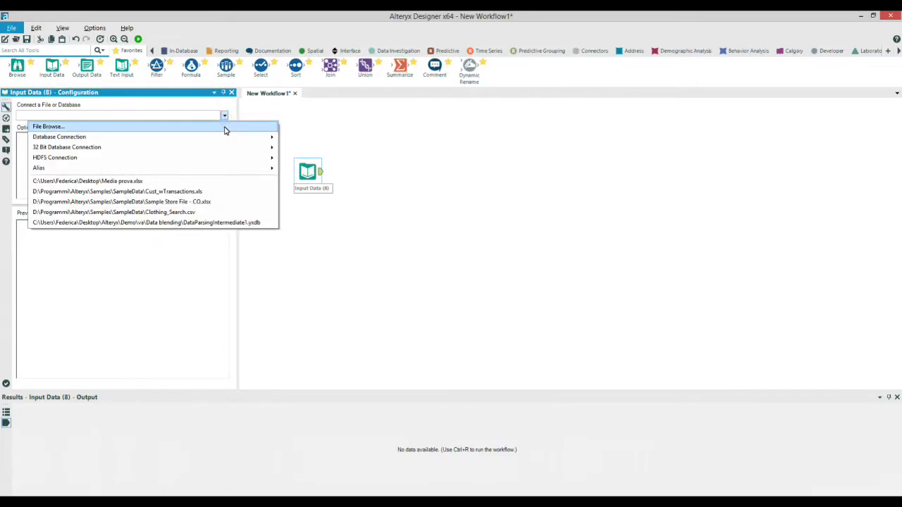
left_click(222, 125)
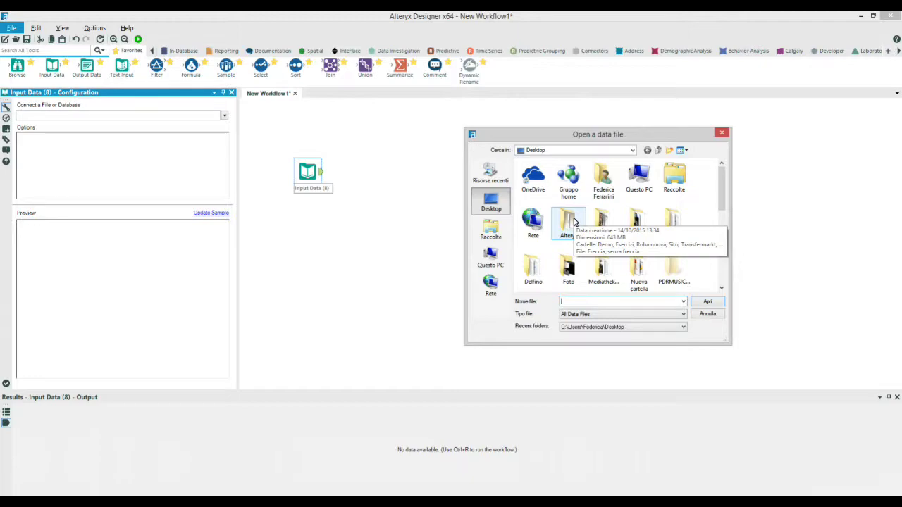
left_click(504, 264)
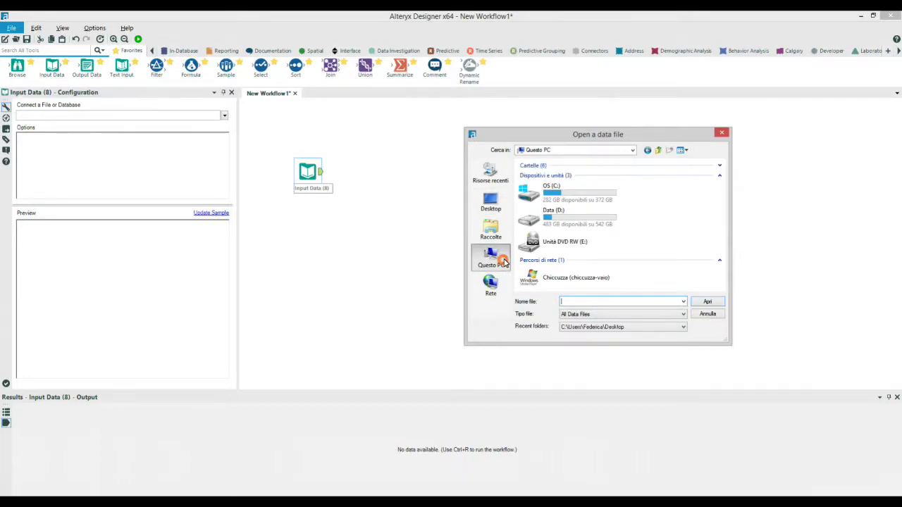
double_click(545, 214)
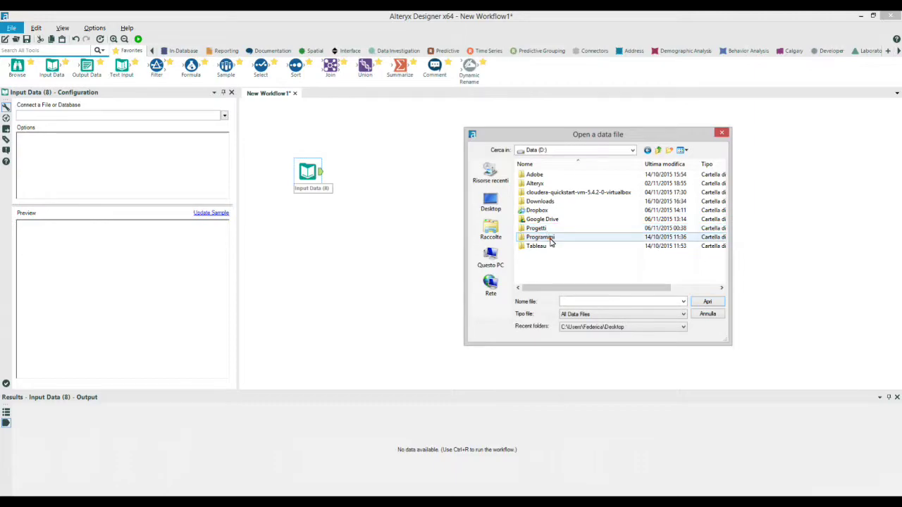
double_click(545, 238)
double_click(540, 177)
double_click(539, 201)
double_click(543, 236)
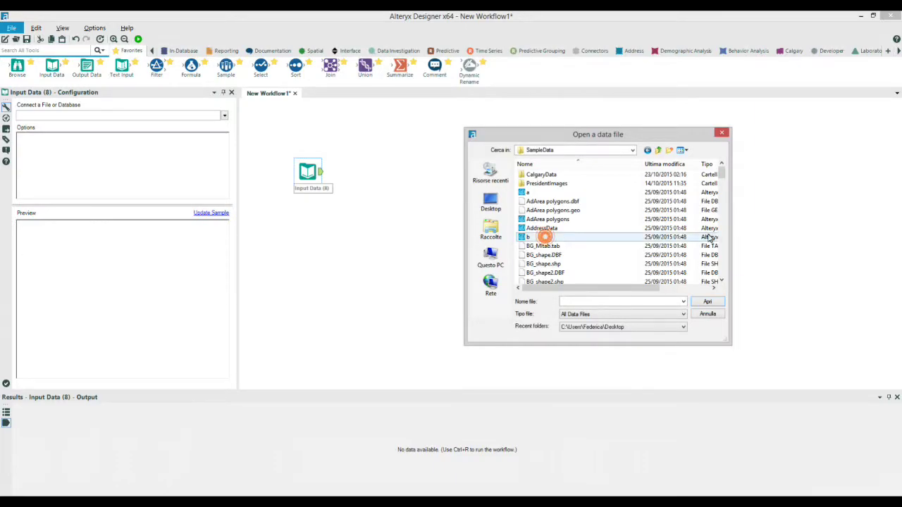
left_click_drag(725, 174, 722, 200)
left_click(545, 237)
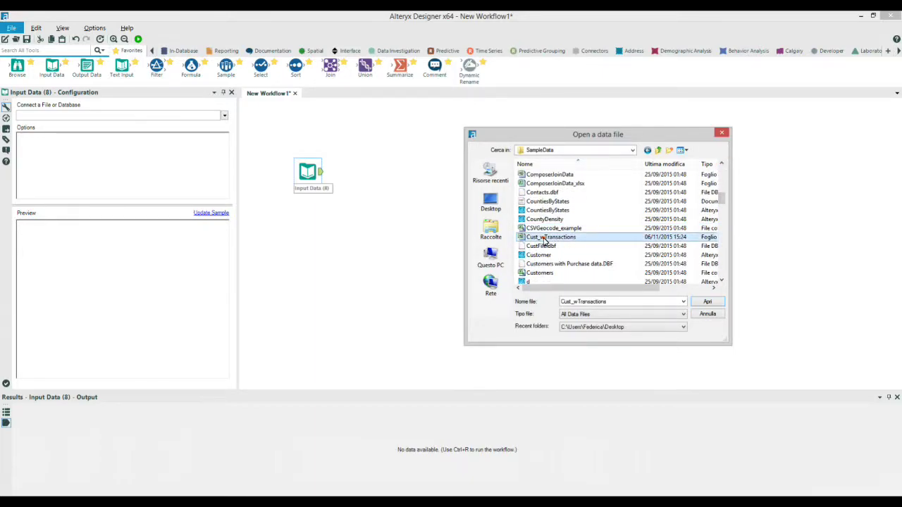
left_click(709, 302)
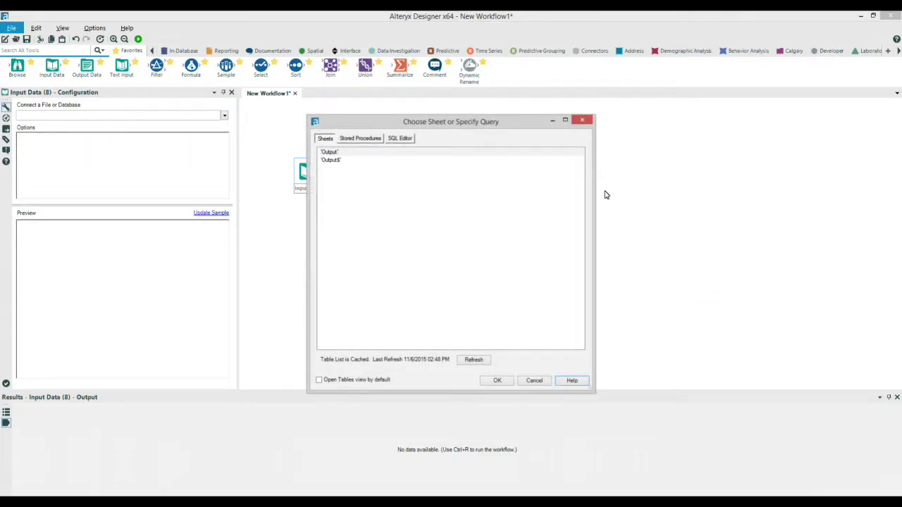
Check the sheet in the Cust_wTransactions workbook in Excel, and load the 'Output' table into the Input Data tool
left_click_drag(452, 126, 476, 120)
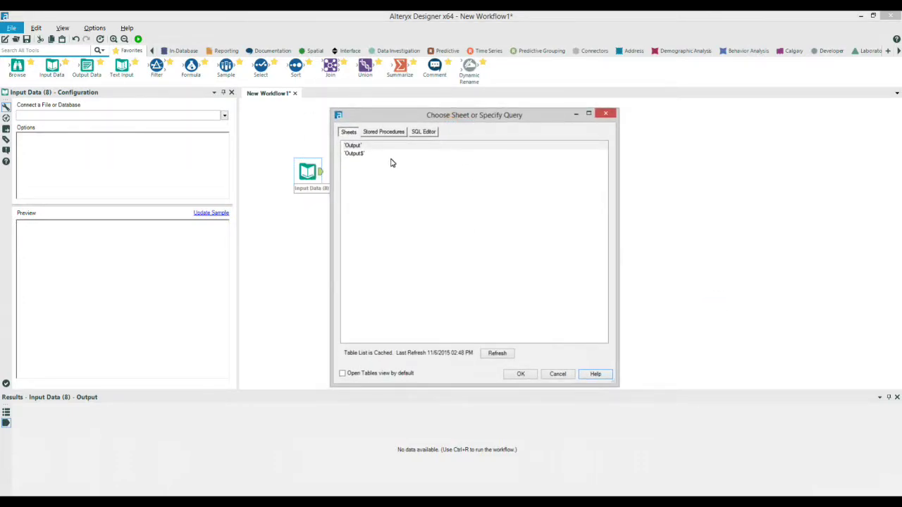
left_click(359, 155)
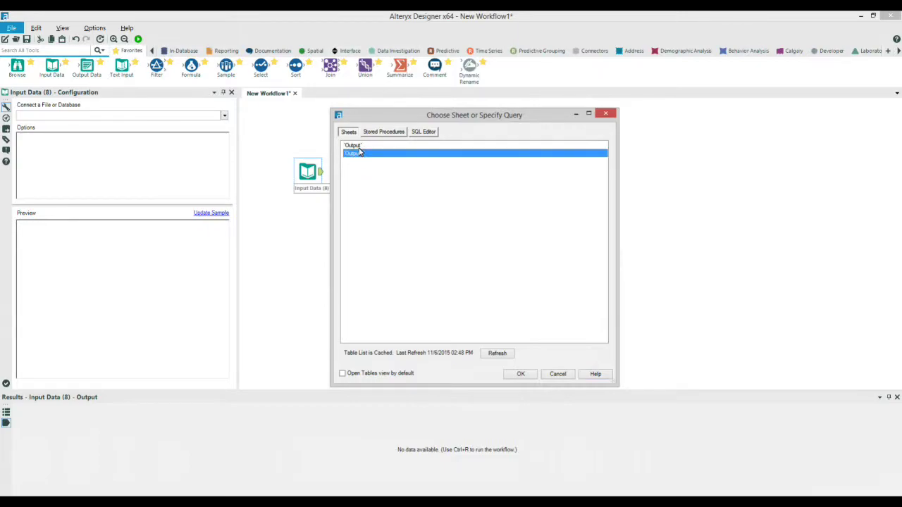
left_click(356, 146)
key("alt+Tab")
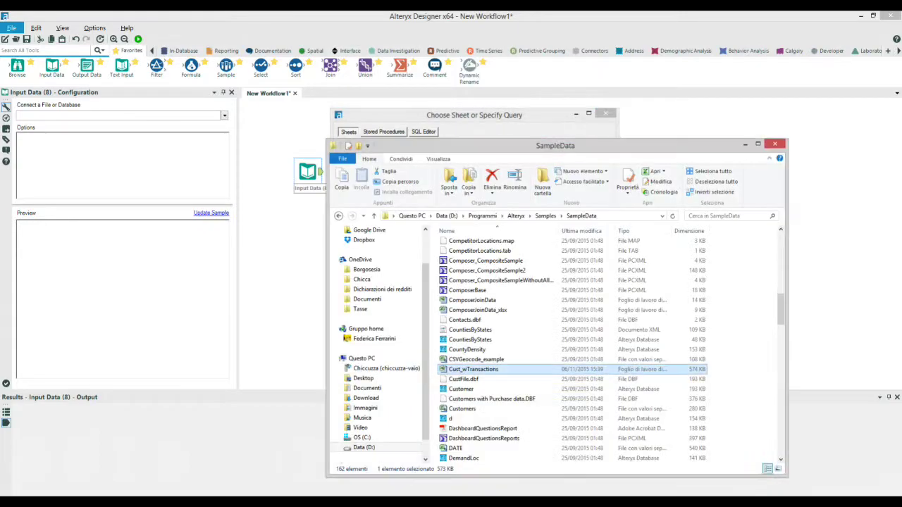
double_click(462, 371)
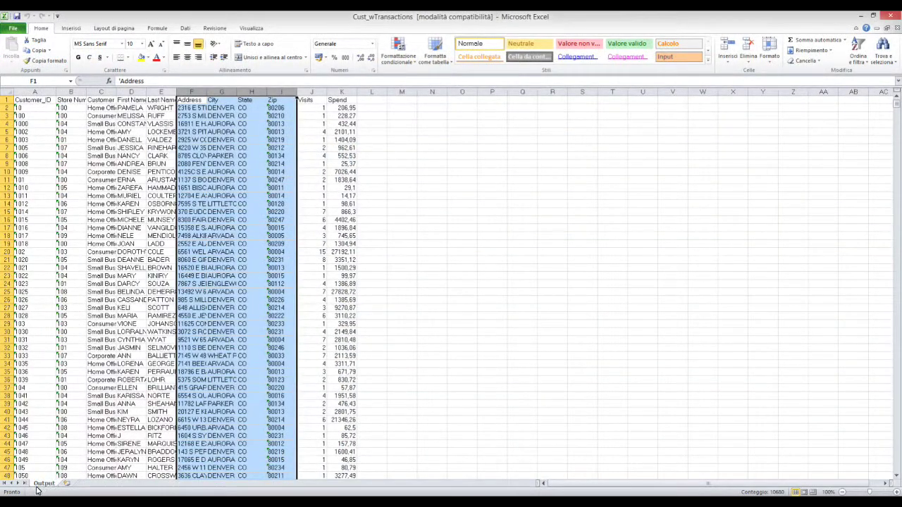
left_click(894, 16)
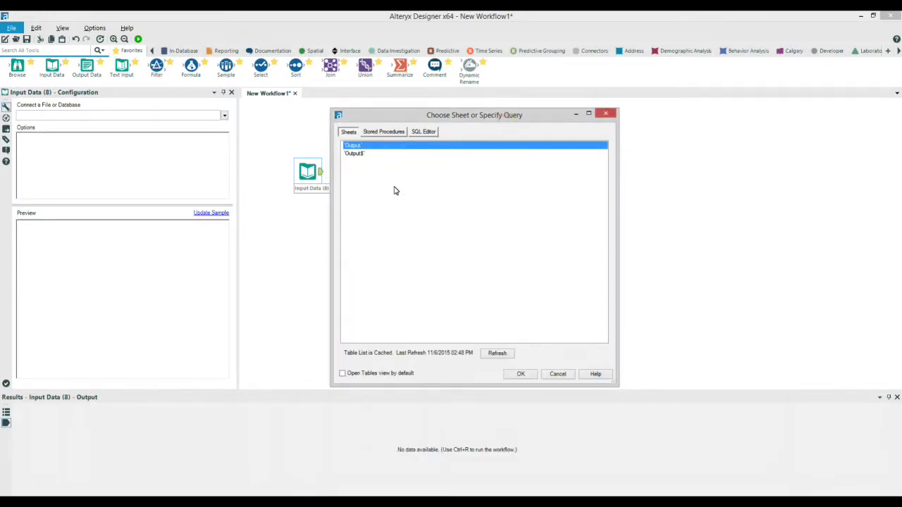
left_click(521, 374)
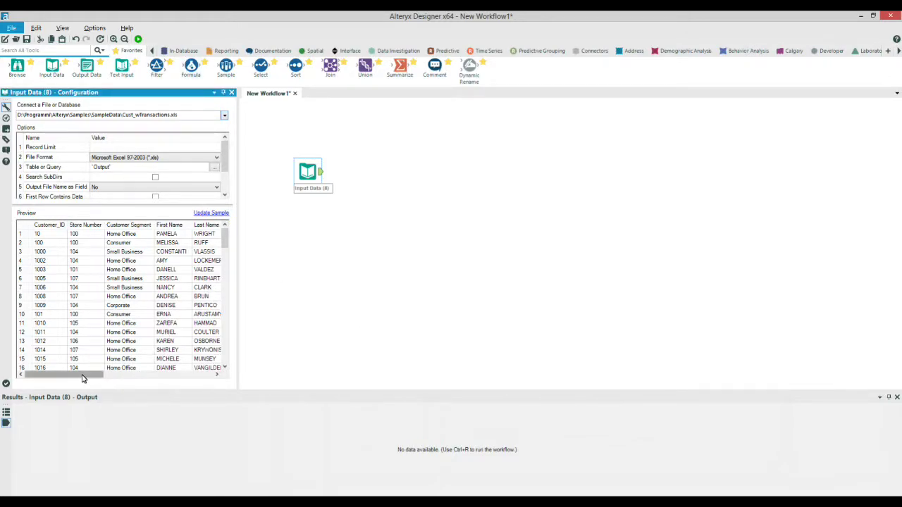
Run the workflow with the Input Data tool's record limit set to 55, and clear the limit again
mouse_move(81, 378)
left_mouse_down()
mouse_move(183, 378)
mouse_move(78, 379)
left_mouse_up()
left_click_drag(225, 235, 246, 220)
mouse_move(63, 379)
left_mouse_down()
mouse_move(191, 377)
mouse_move(64, 376)
left_mouse_up()
left_click_drag(191, 207, 184, 223)
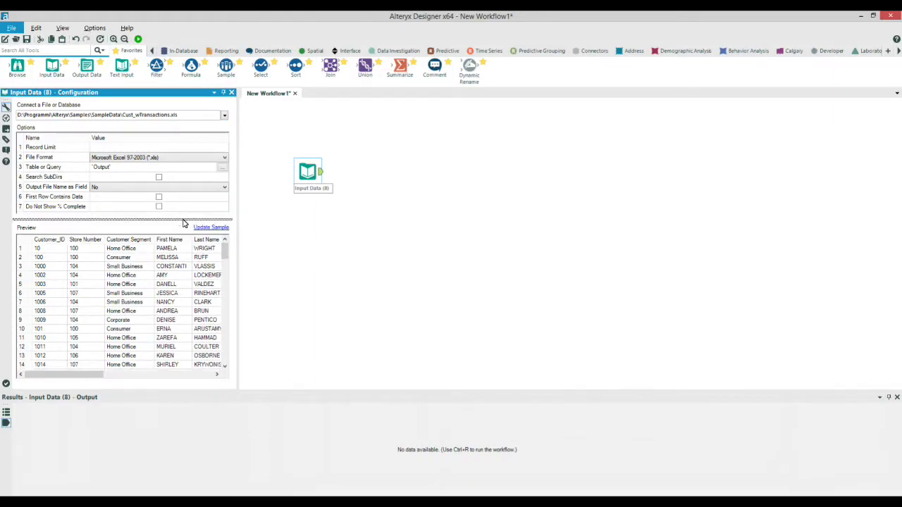
left_click(156, 152)
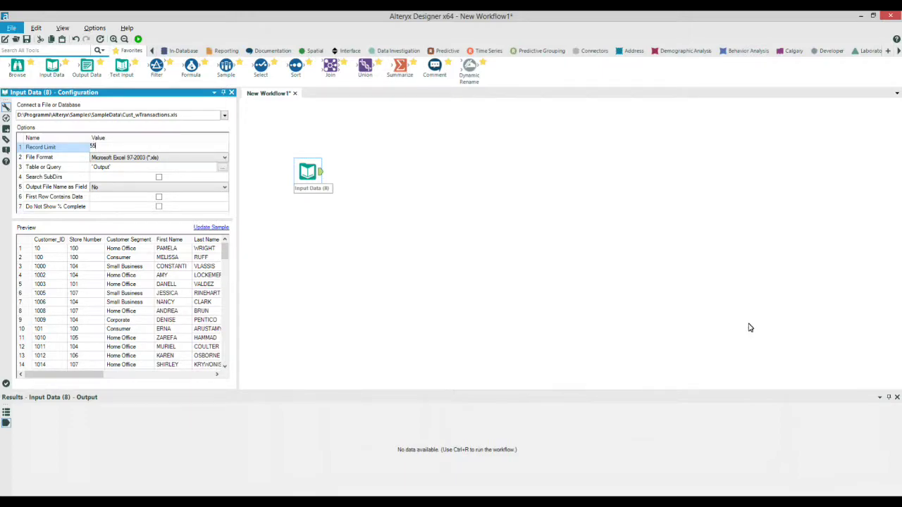
left_click(138, 40)
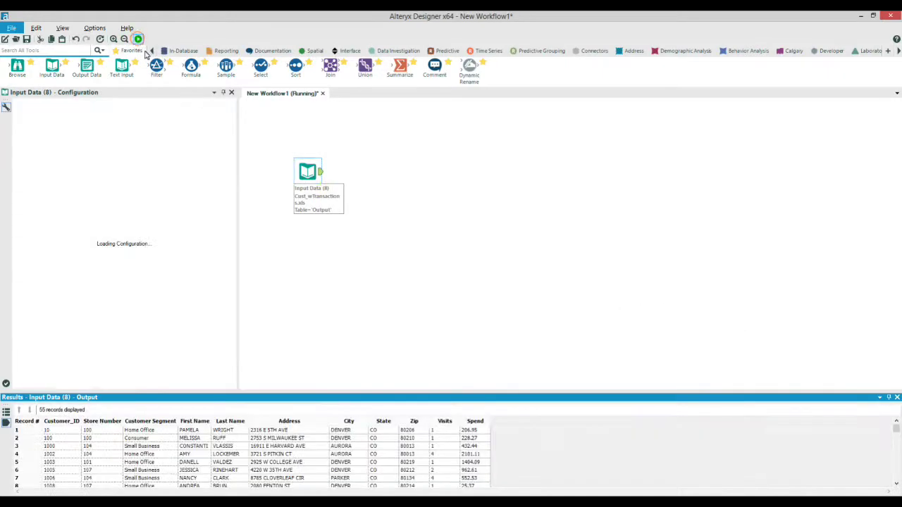
left_click(898, 447)
scroll(897, 437, "up", 3)
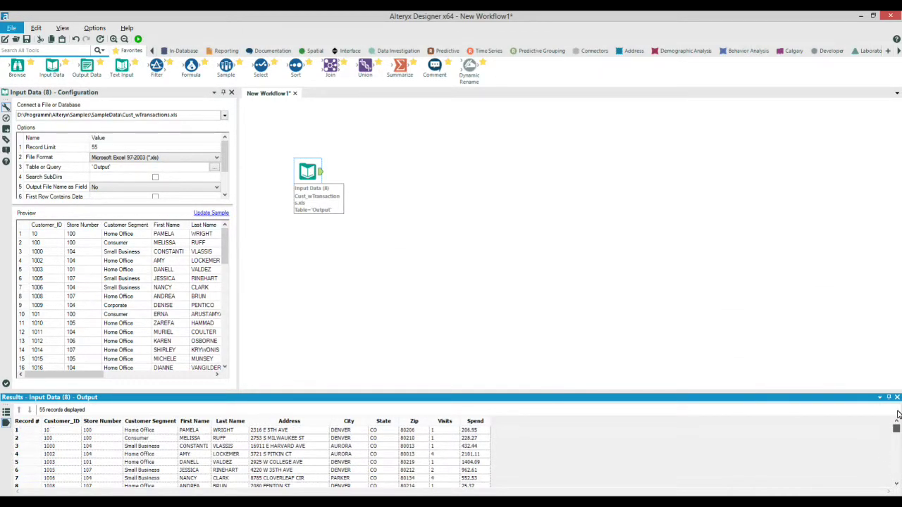
left_click(136, 148)
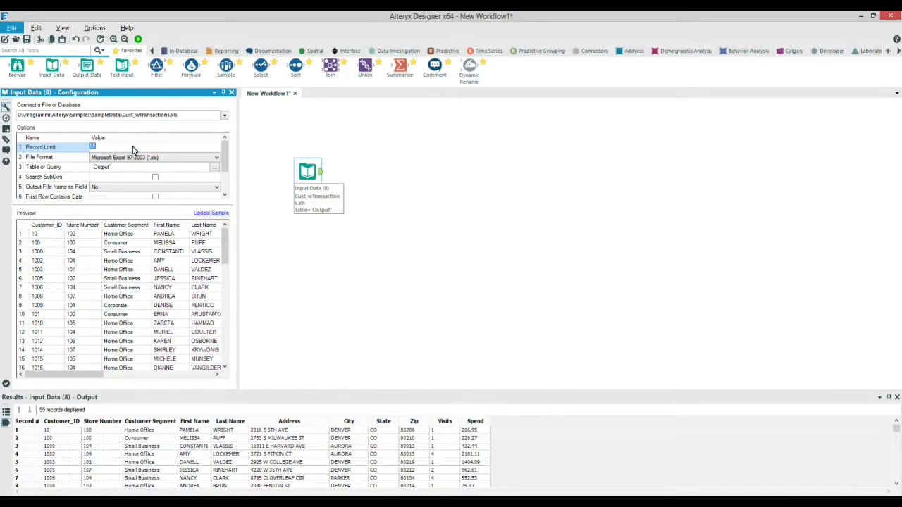
Set the Input Data query to SELECT * FROM `Output$A1:B15`, test it, and run the workflow
left_click(214, 171)
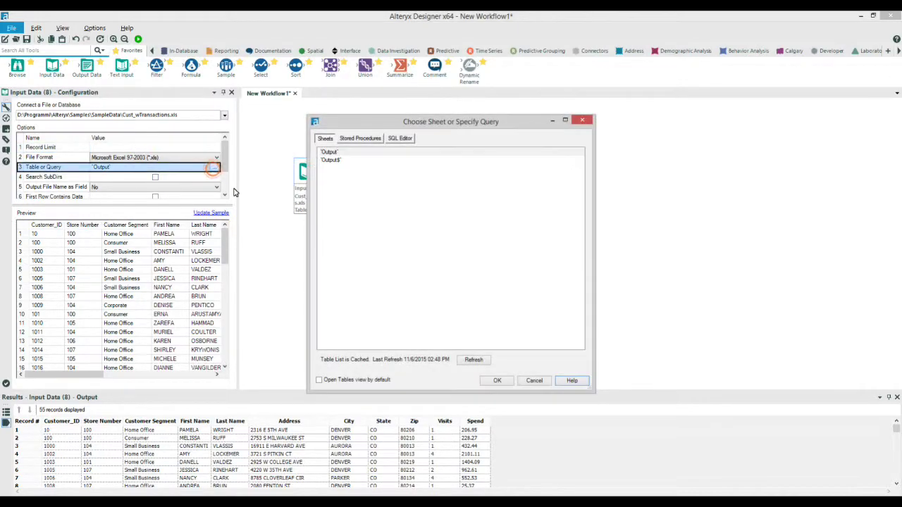
left_click(338, 161)
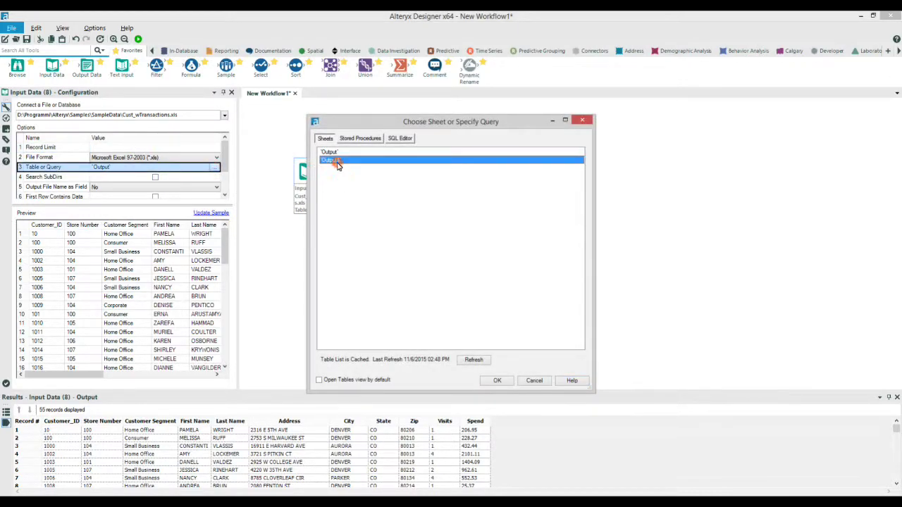
left_click(400, 139)
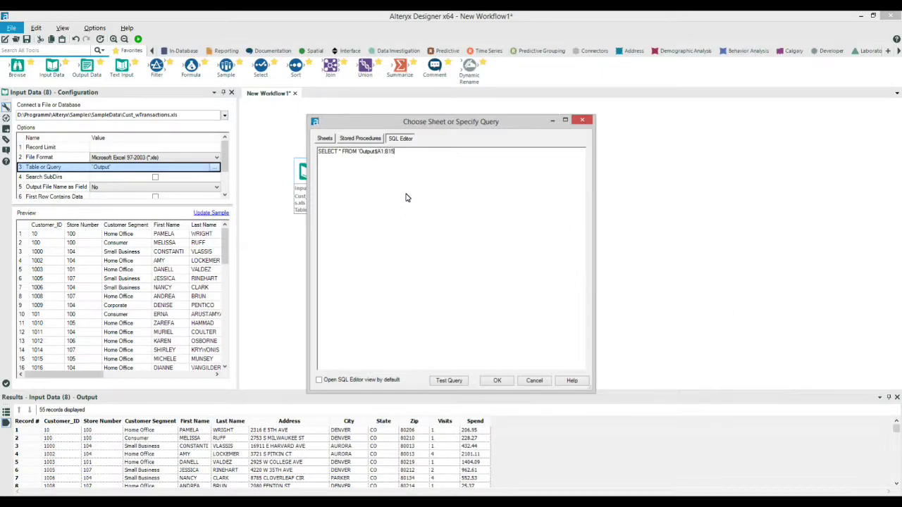
left_click(459, 381)
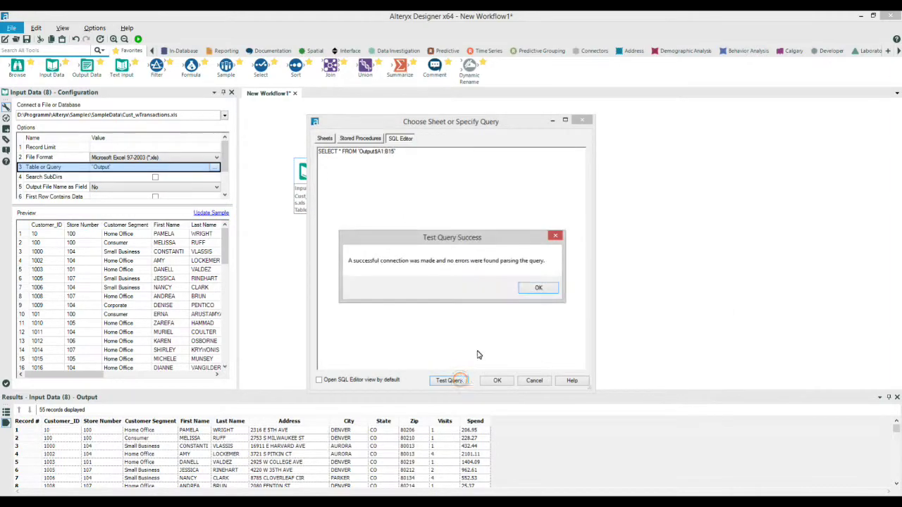
left_click(535, 285)
left_click(501, 381)
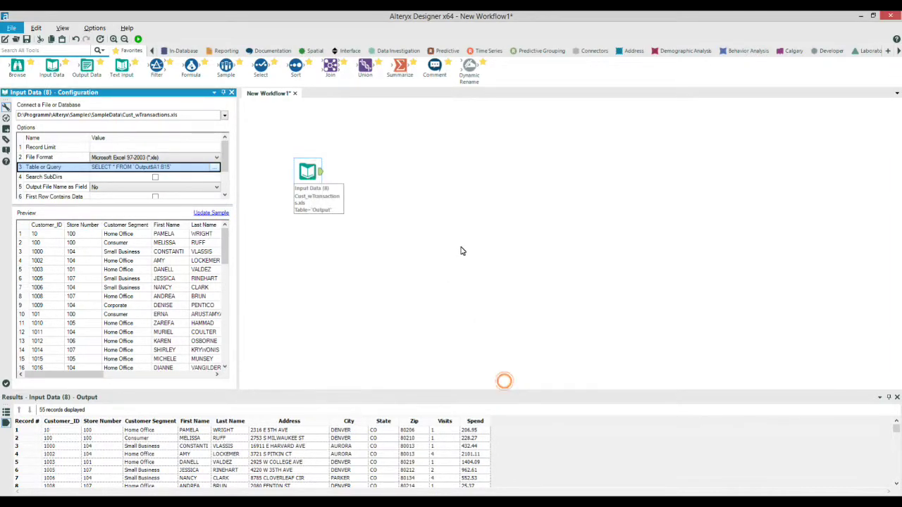
left_click(138, 39)
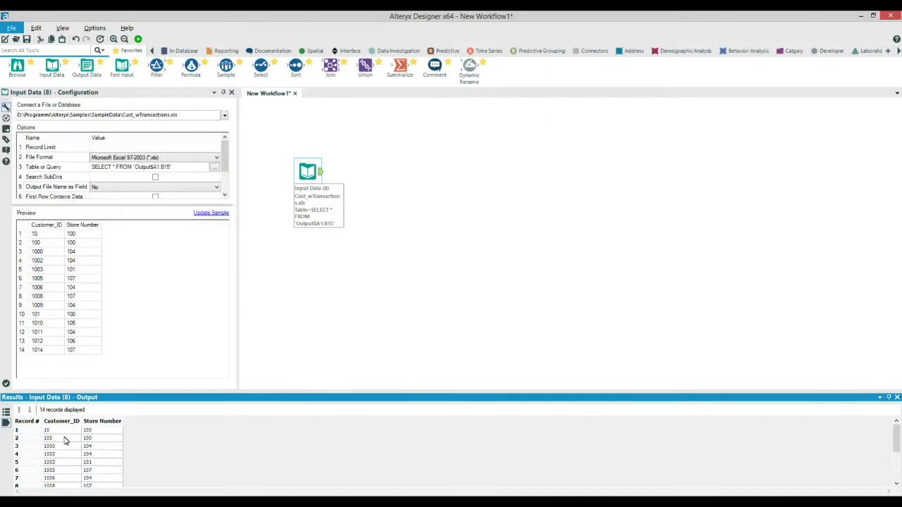
mouse_move(897, 432)
left_mouse_down()
mouse_move(898, 479)
mouse_move(898, 427)
left_mouse_up()
Replace the Input Data tool's SQL query with the 'Output$' sheet
left_click(214, 169)
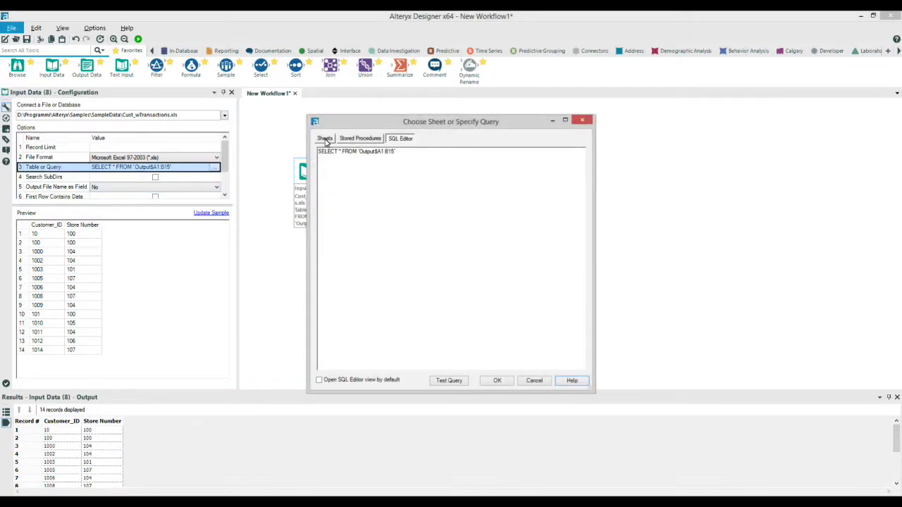
left_click(326, 139)
left_click(329, 152)
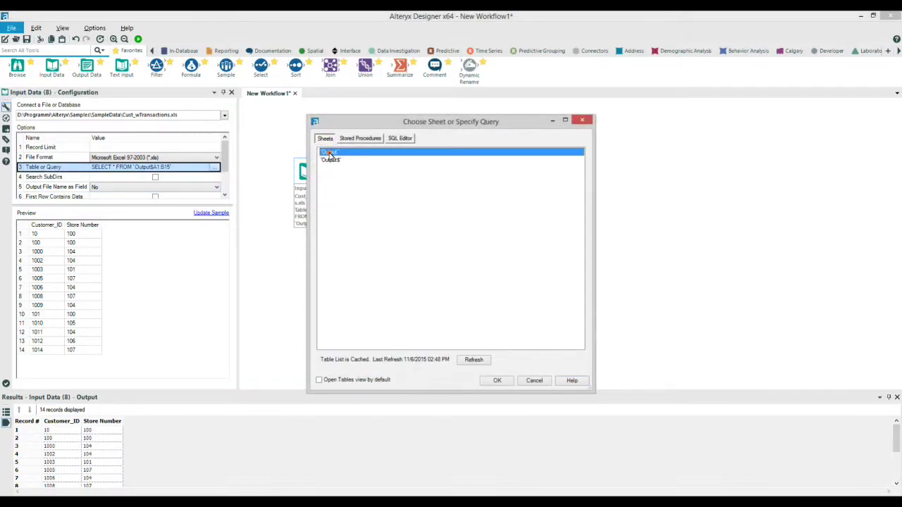
left_click(330, 161)
left_click(497, 381)
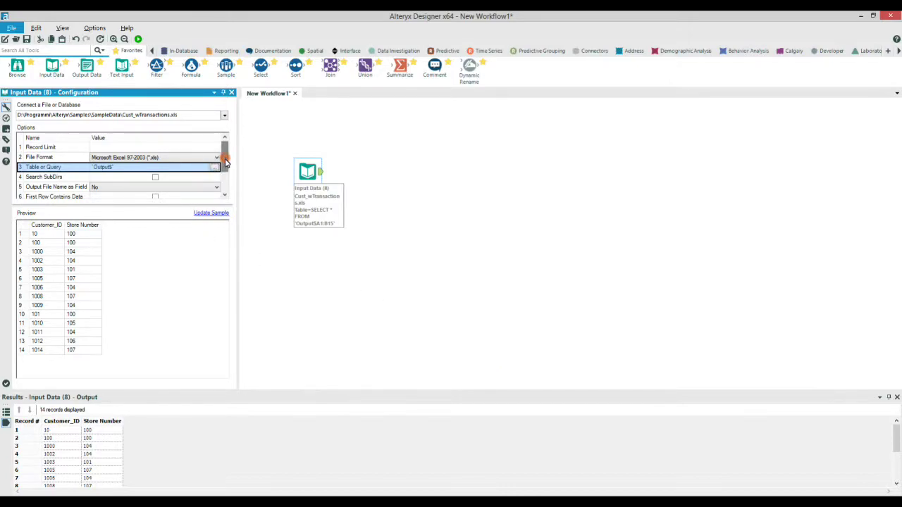
Run the workflow with First Row Contains Data enabled, and rerun it with the option disabled
left_click_drag(226, 162, 226, 171)
scroll(226, 171, "down", 1)
scroll(226, 172, "down", 1)
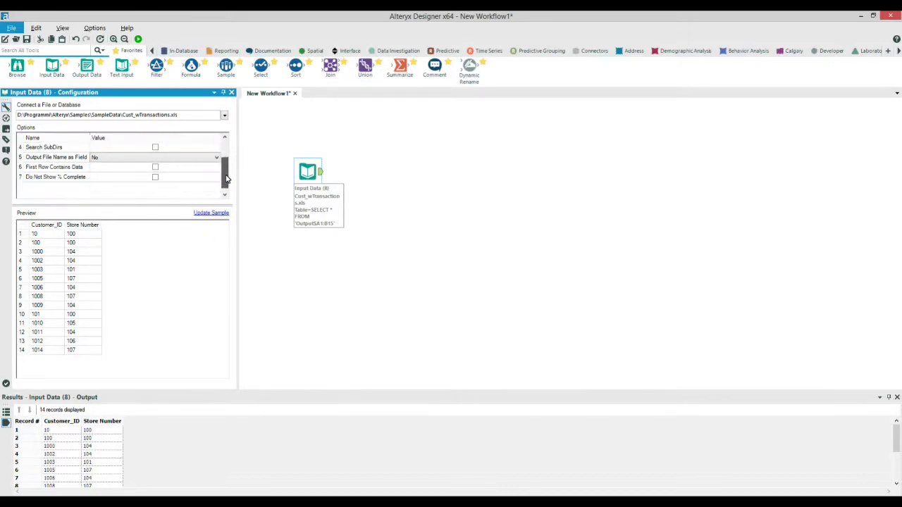
left_click(156, 168)
left_click(155, 169)
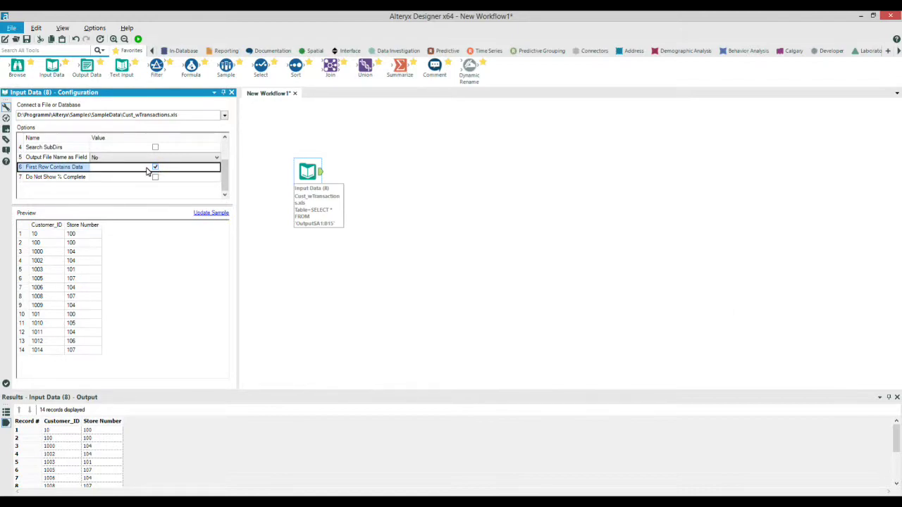
left_click(138, 40)
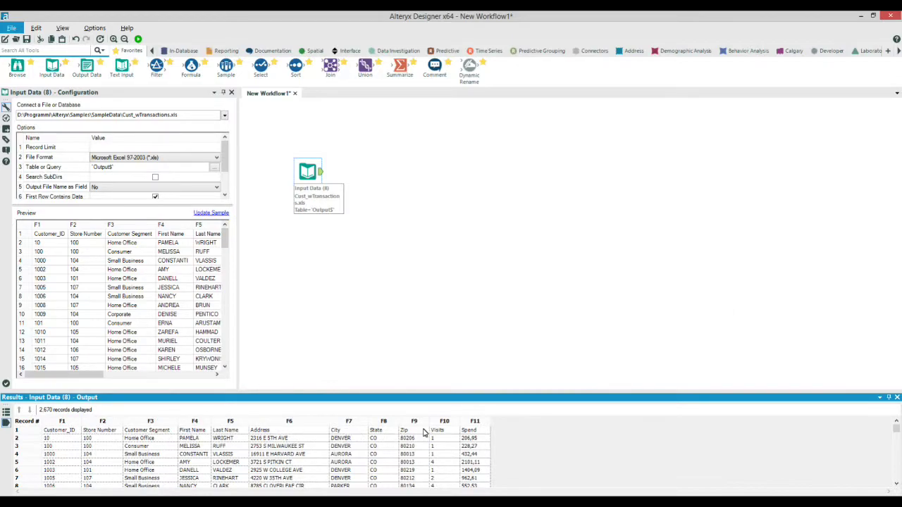
left_click(155, 198)
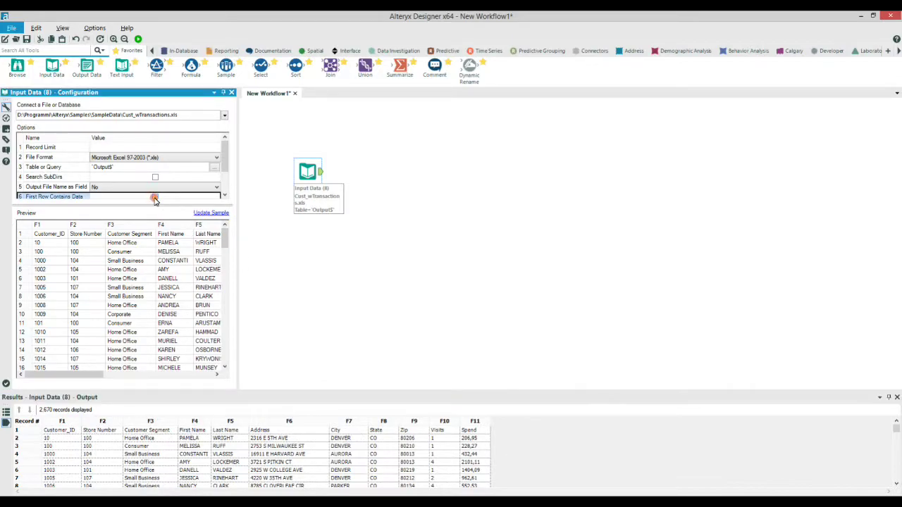
left_click(138, 39)
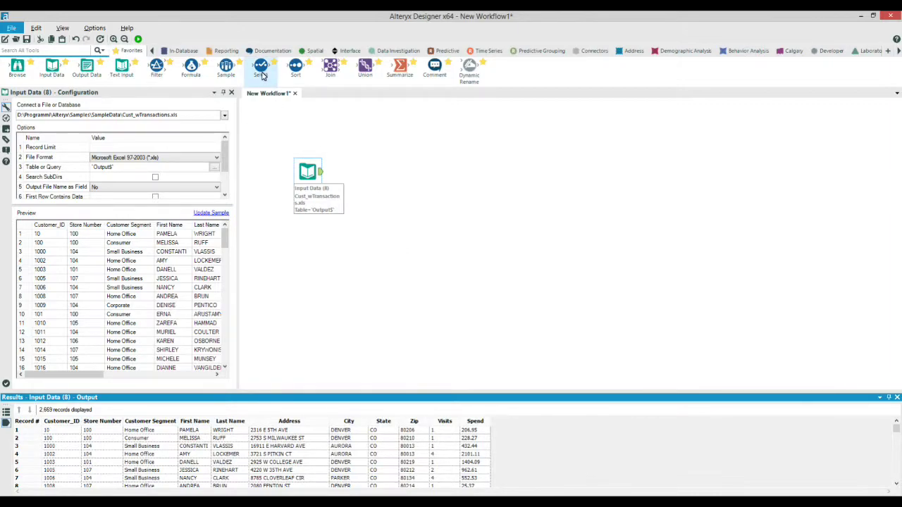
Add a Select tool connected to the Input Data tool's output, and exclude its *Unknown field
left_click_drag(260, 71, 371, 175)
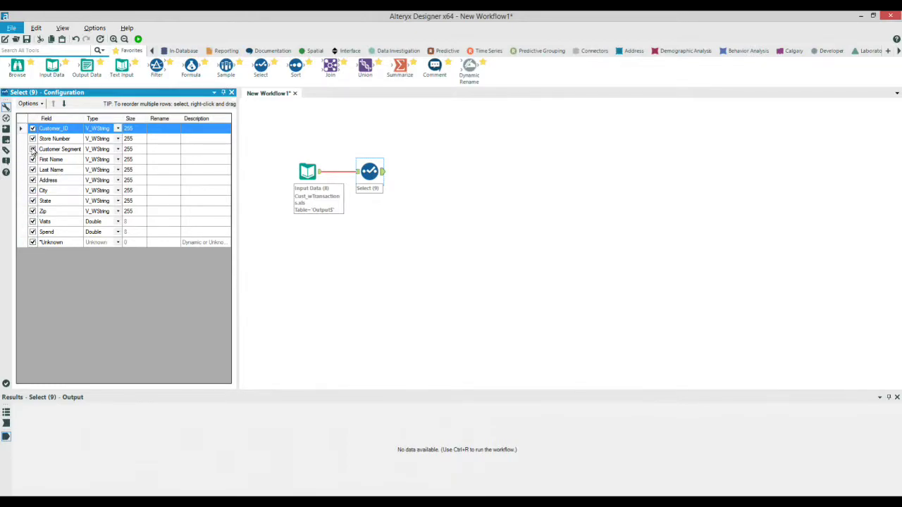
left_click(33, 242)
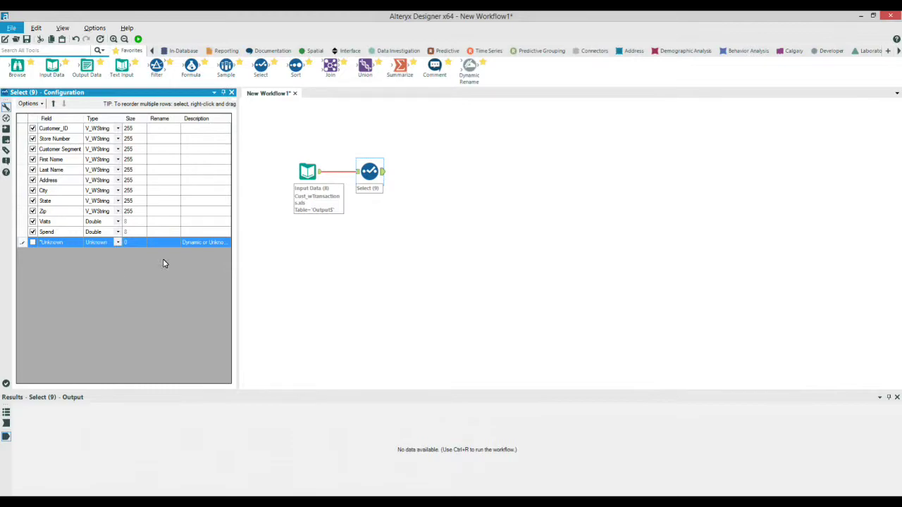
left_click(305, 176)
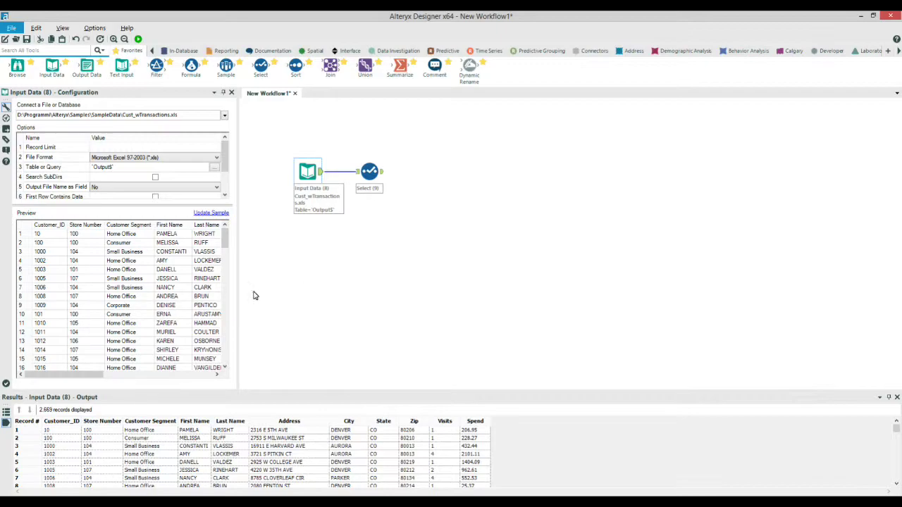
left_click(378, 185)
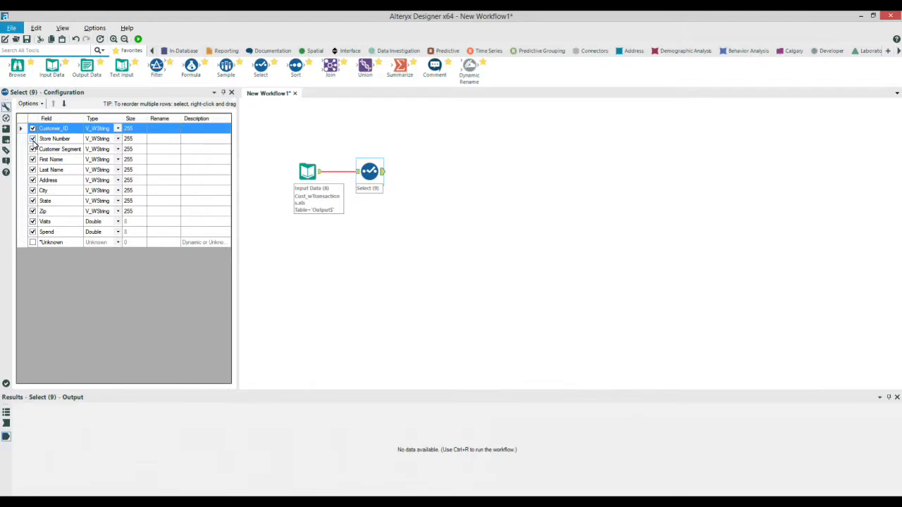
Exclude Store Number, Customer Segment, First Name, Last Name, Address, State and Zip in the Select tool, and run the workflow
left_click(32, 139)
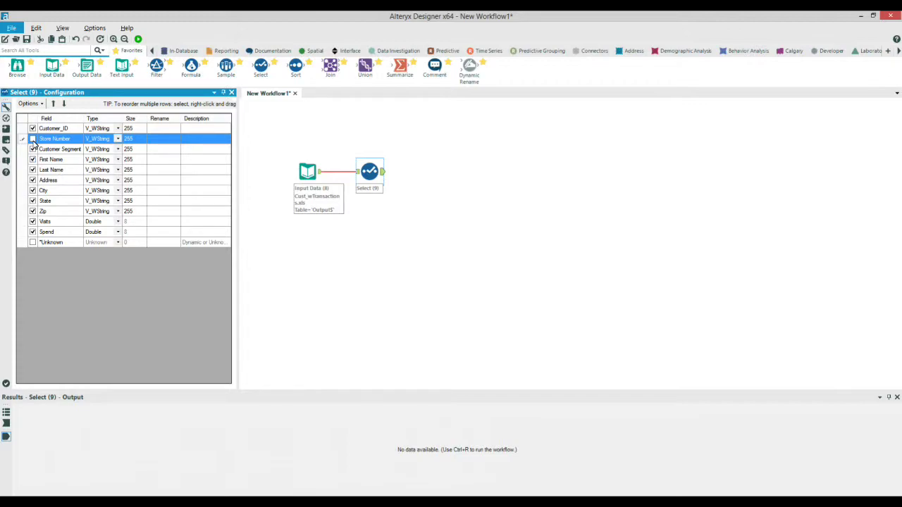
left_click(33, 147)
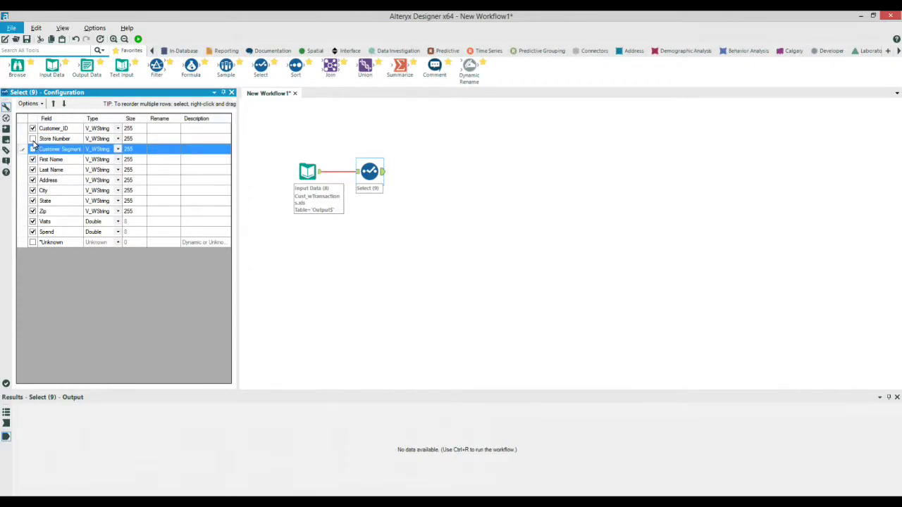
key("space")
key("Down")
key("space")
key("Down")
key("space")
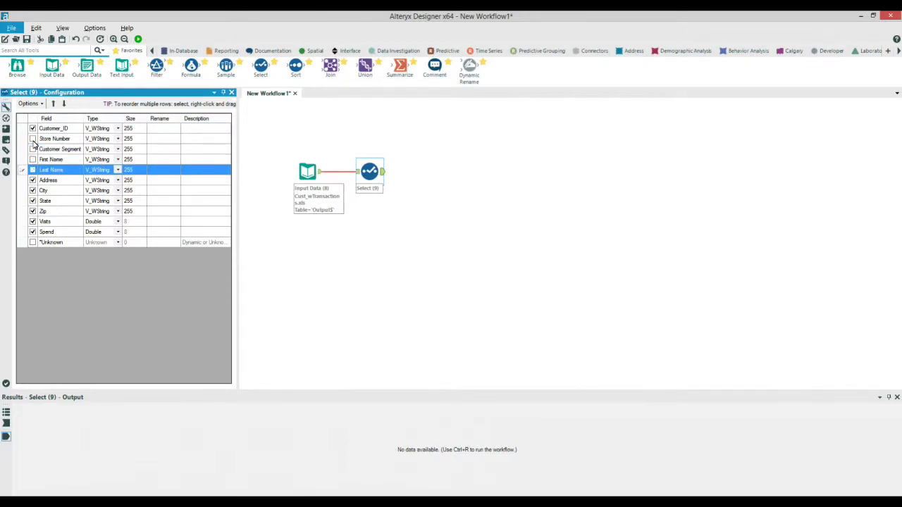
key("Down")
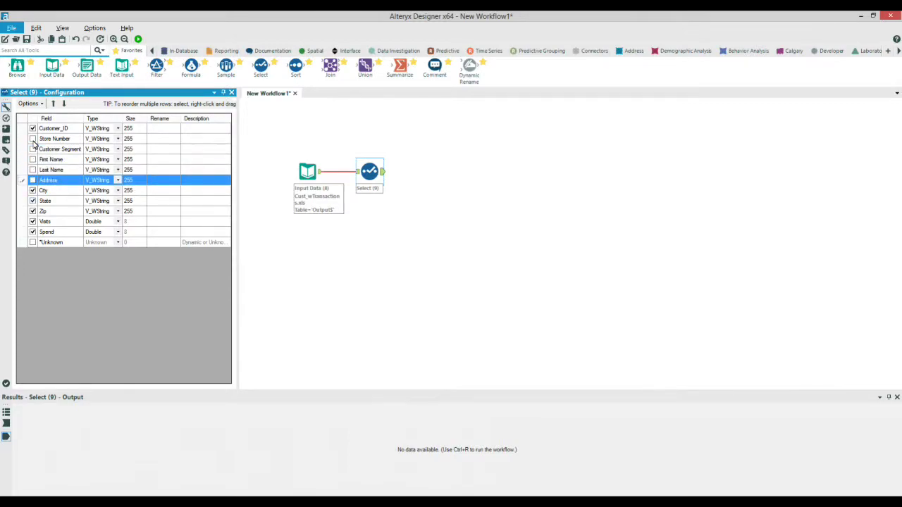
key("Down")
key("Down")
key("space")
key("Down")
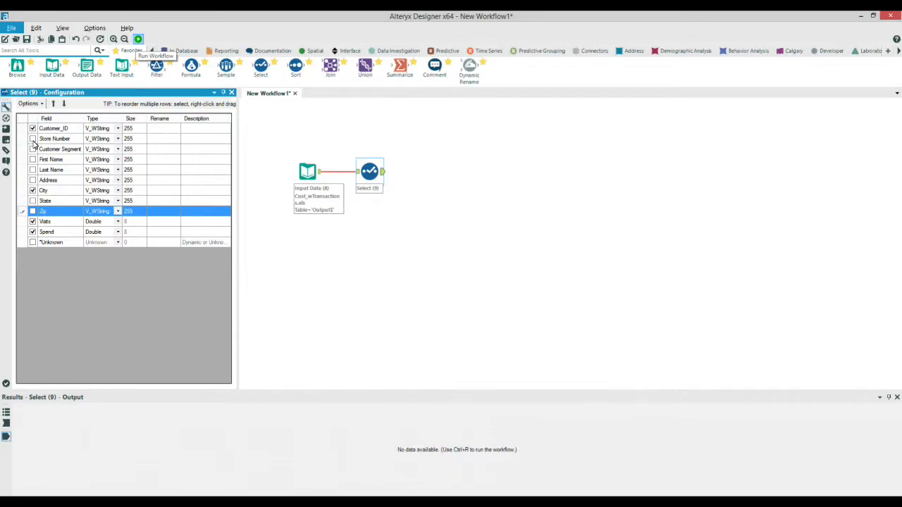
left_click(138, 39)
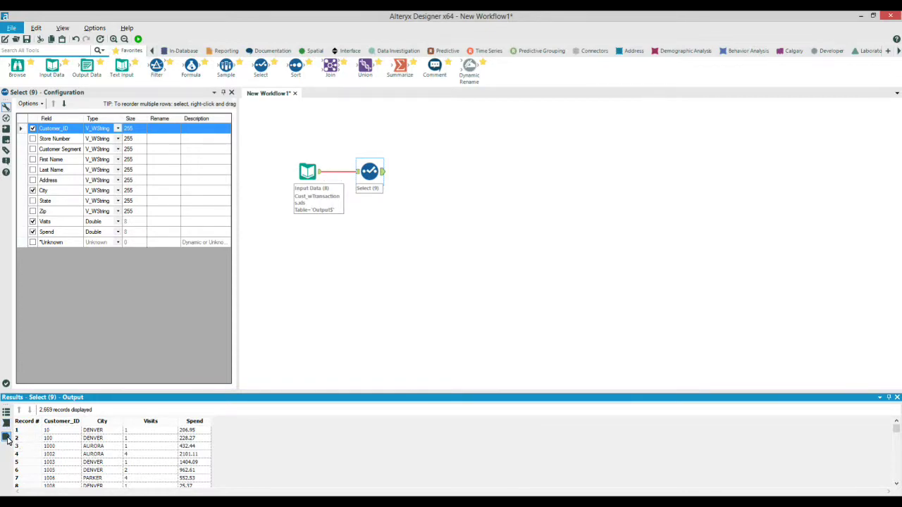
Add a Summarize tool connected to the Select tool's output, and group by Customer_ID
left_click(399, 71)
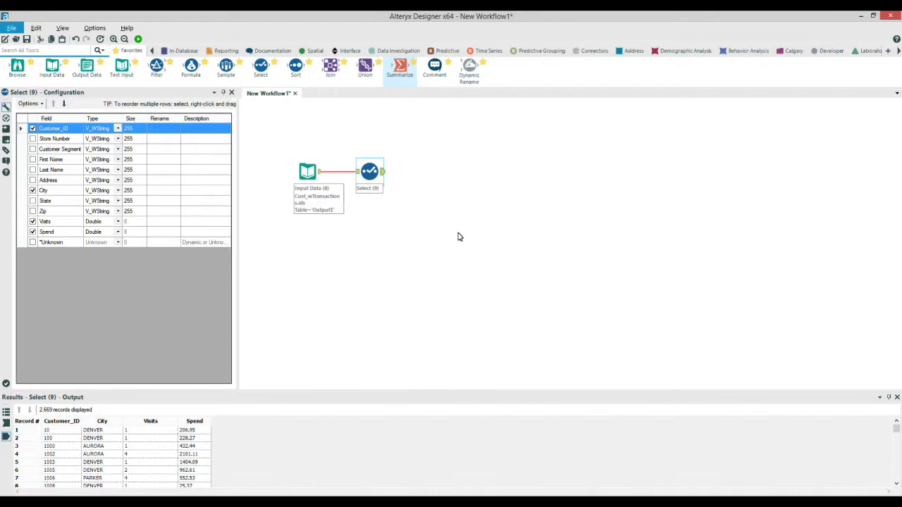
left_click(435, 180)
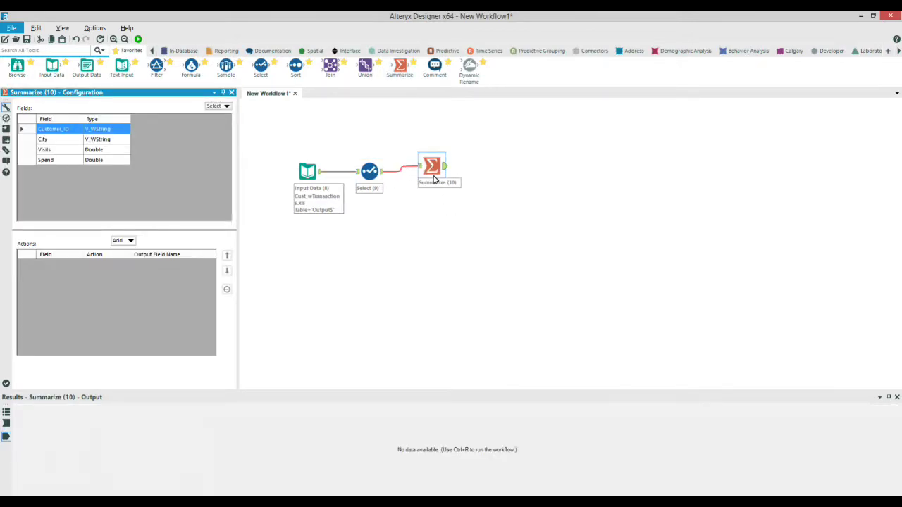
left_click(125, 242)
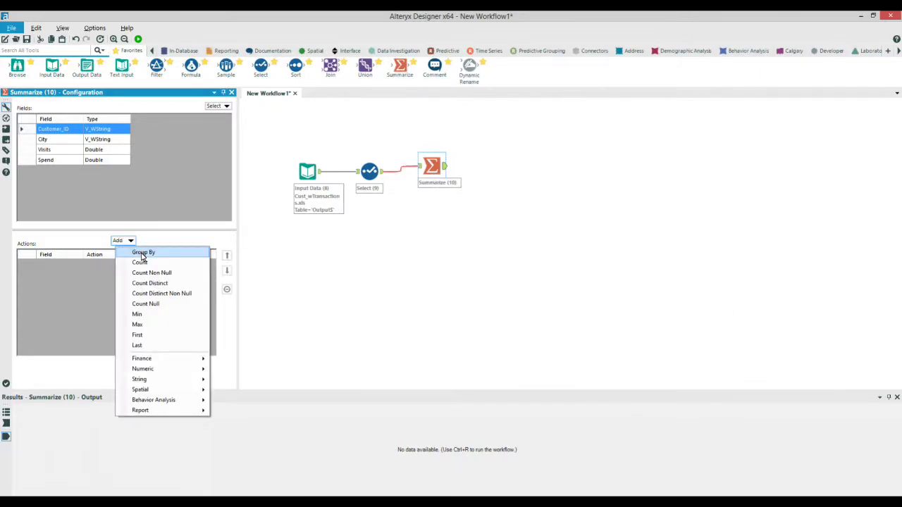
left_click(141, 254)
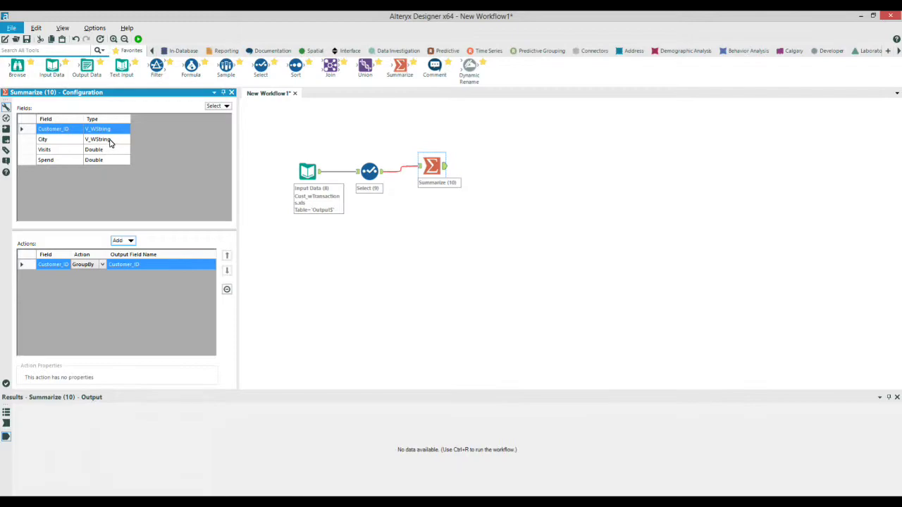
Add Sum actions for Visits and Spend in the Summarize tool, and run the workflow to review its output and messages
left_click(109, 149)
left_click(127, 240)
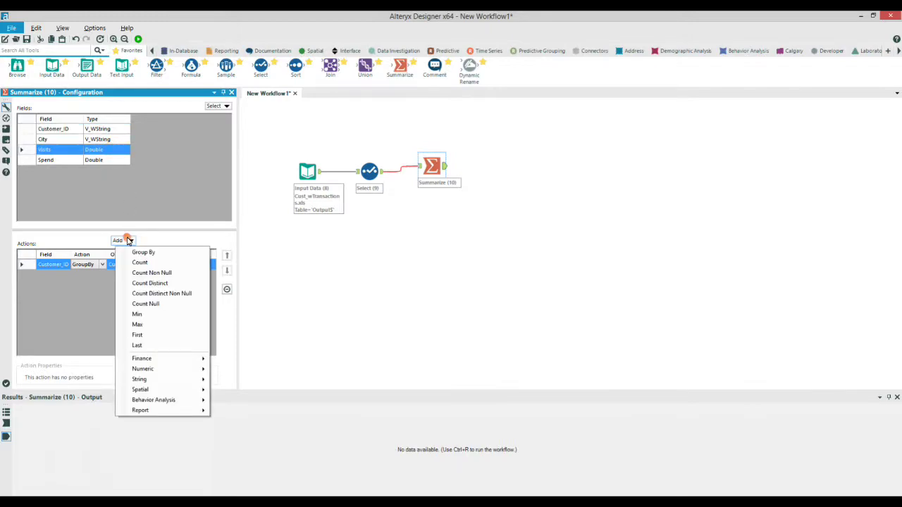
mouse_move(178, 369)
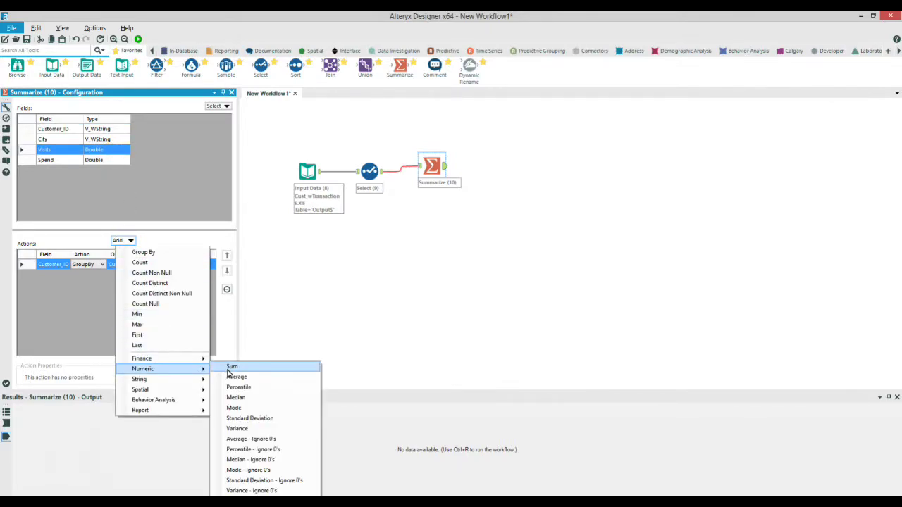
left_click(231, 367)
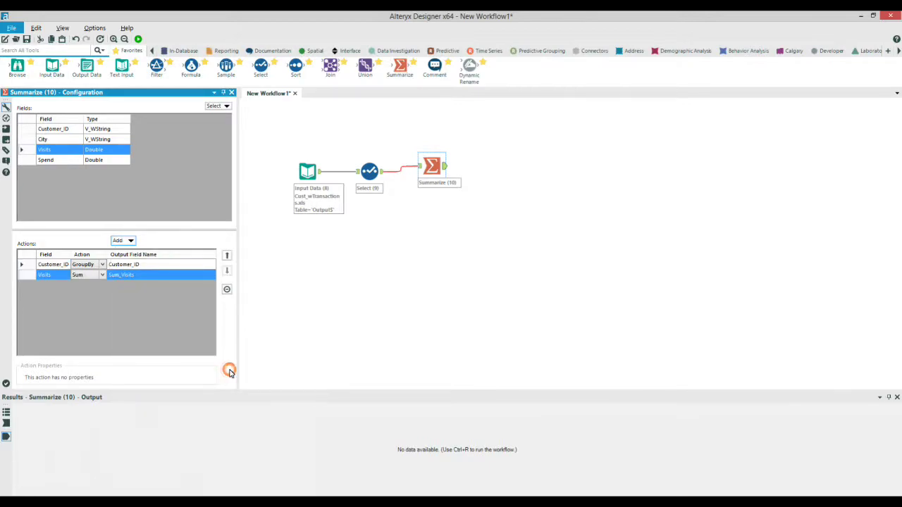
left_click(102, 161)
left_click(128, 241)
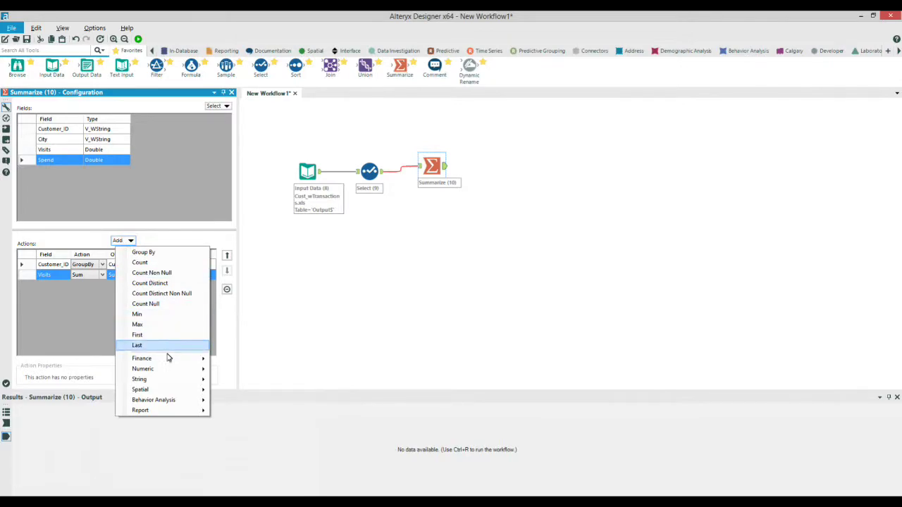
mouse_move(180, 370)
left_click(232, 368)
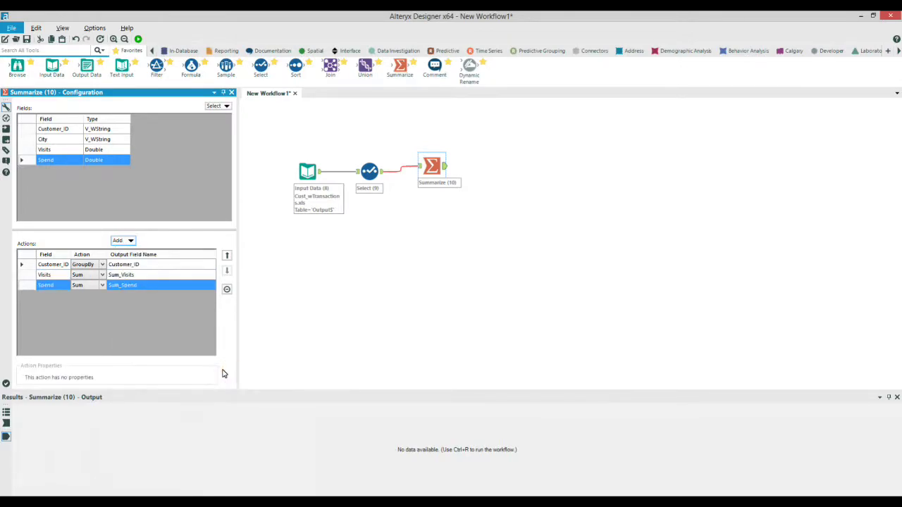
left_click(138, 40)
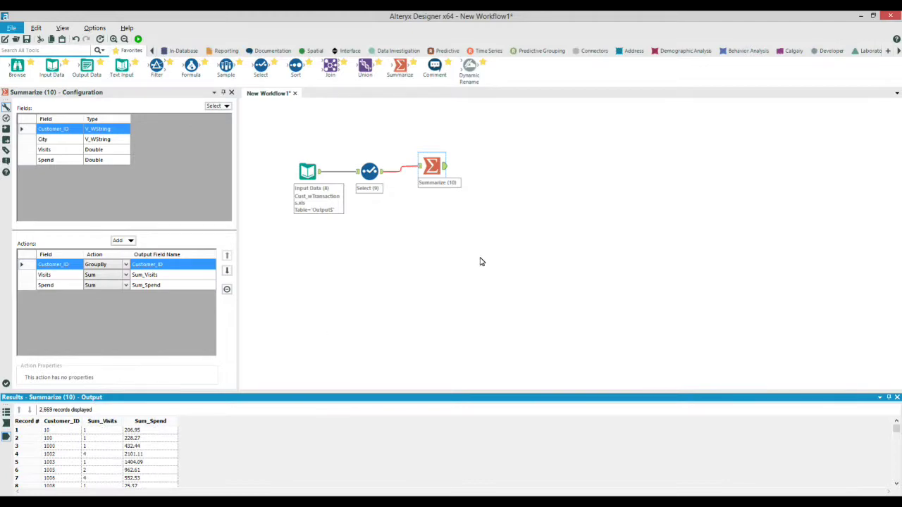
left_click(6, 419)
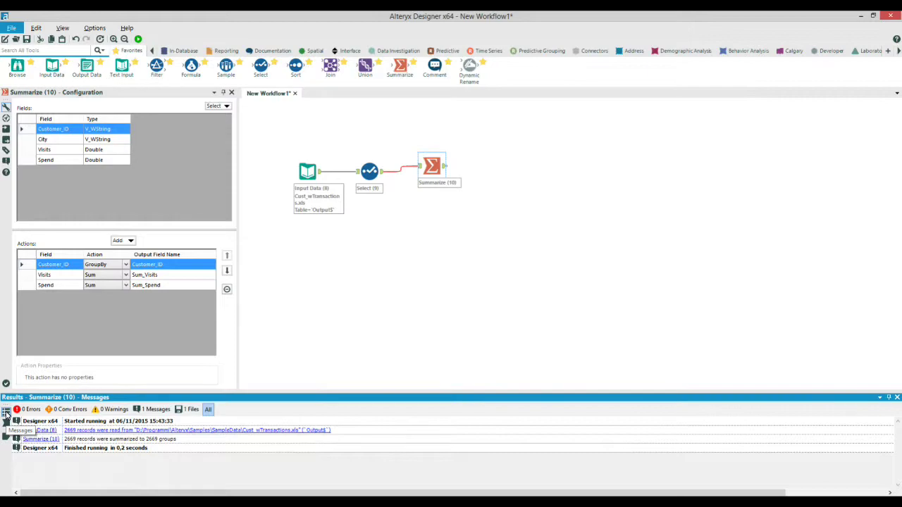
Exclude Customer_ID in the Select tool, run the workflow, and inspect the Summarize tool's message
left_click(369, 176)
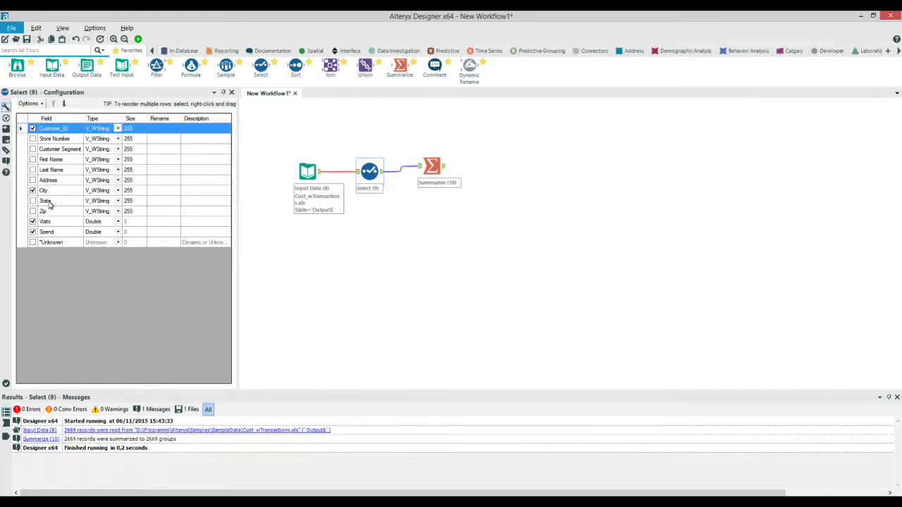
left_click(33, 190)
left_click(32, 129)
left_click(139, 40)
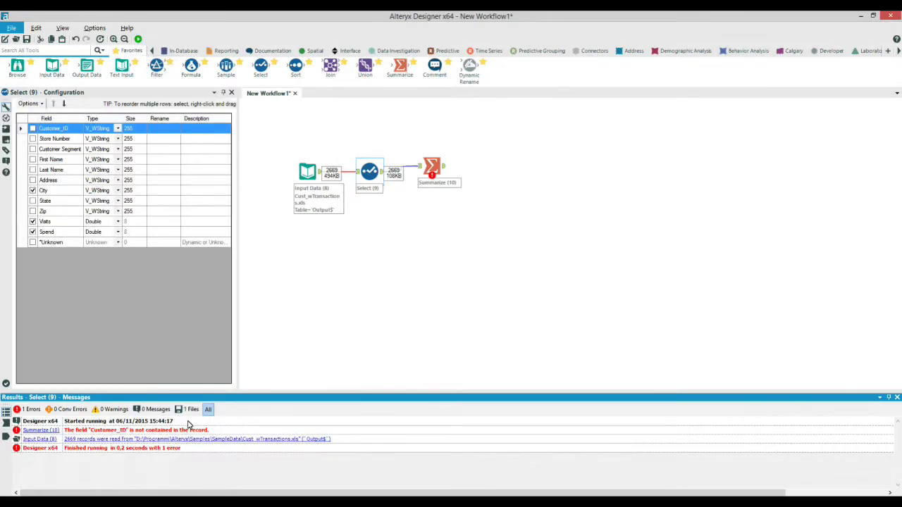
left_click(432, 169)
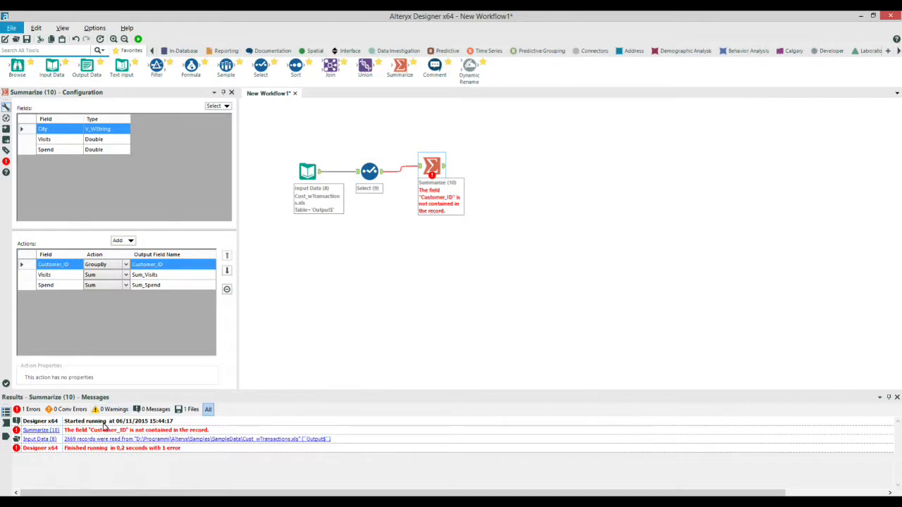
left_click(40, 430)
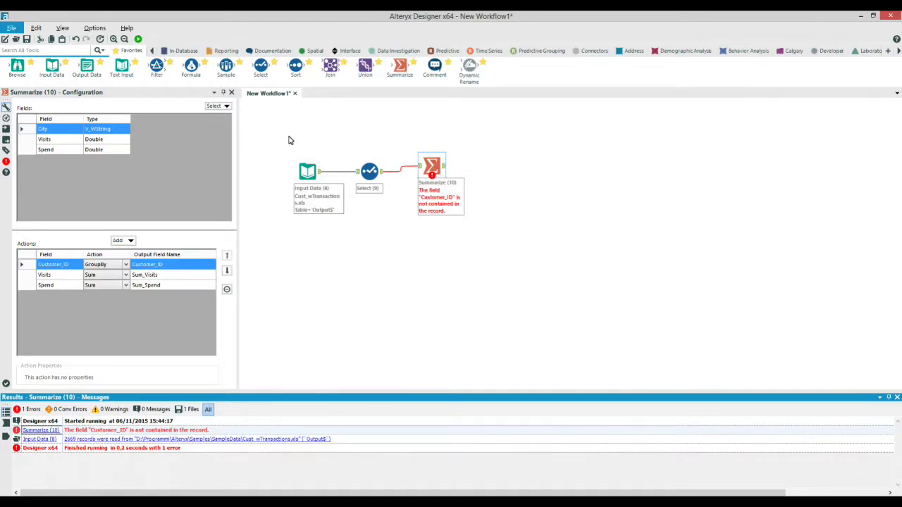
Include Customer_ID again in the Select tool, and rerun the workflow to view the Select and Summarize outputs
left_click(366, 178)
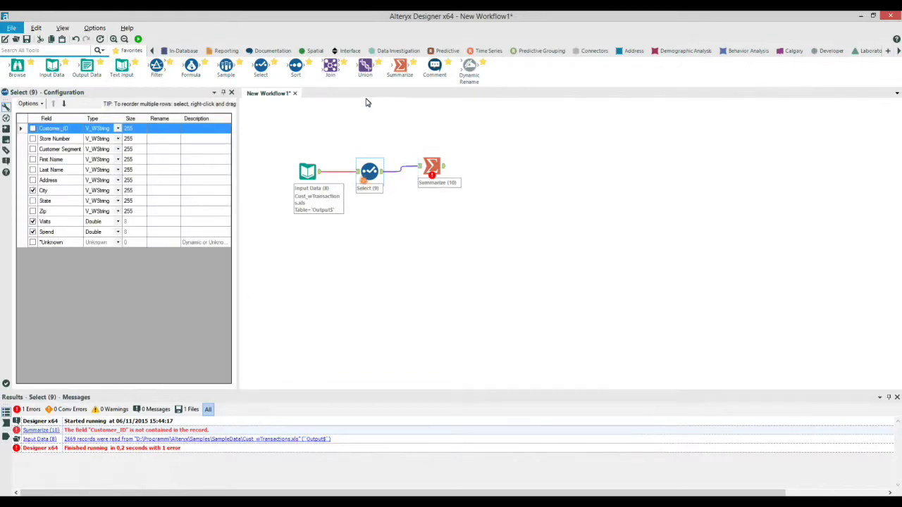
left_click(32, 128)
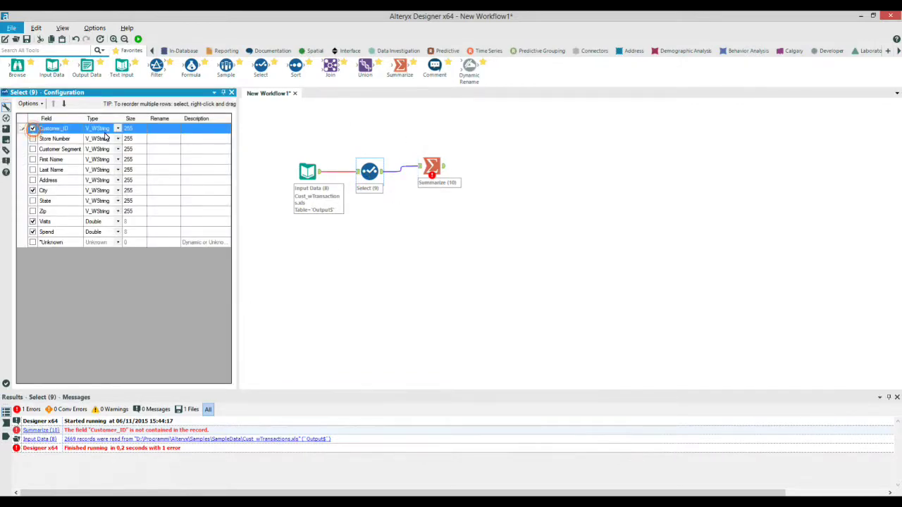
left_click(138, 39)
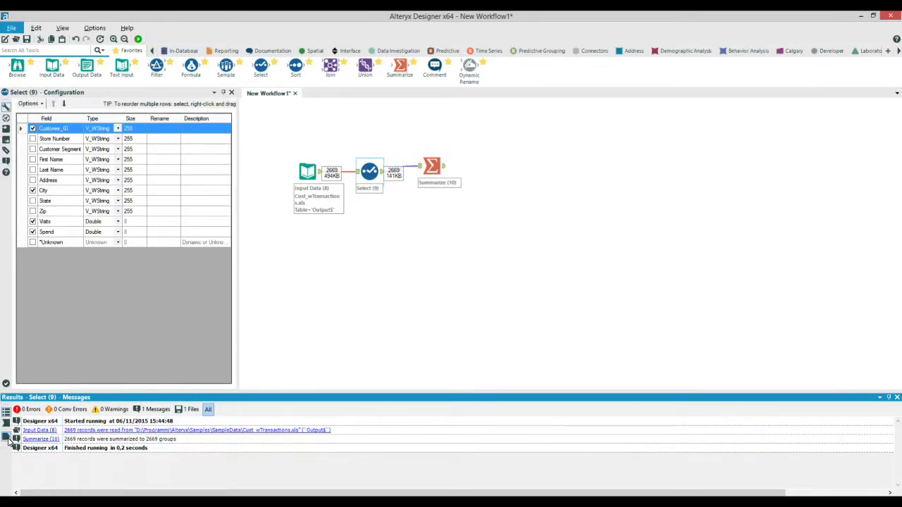
left_click(7, 437)
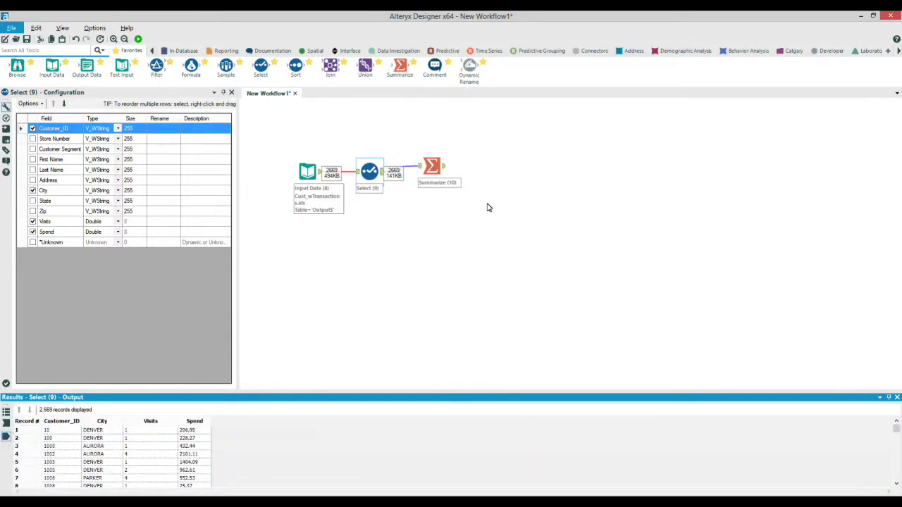
left_click(437, 168)
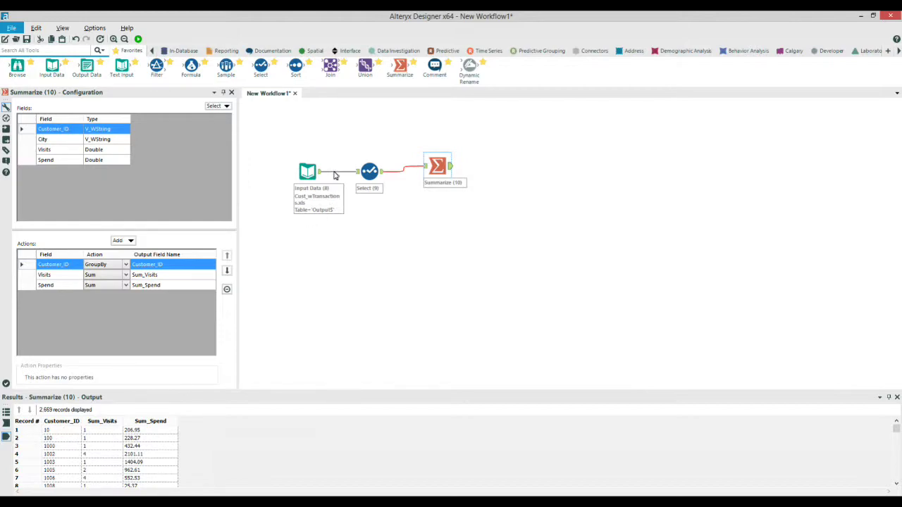
Add a Formula tool connected to the Summarize tool's output, with a new output field named Media of type Double
left_click_drag(190, 67, 499, 169)
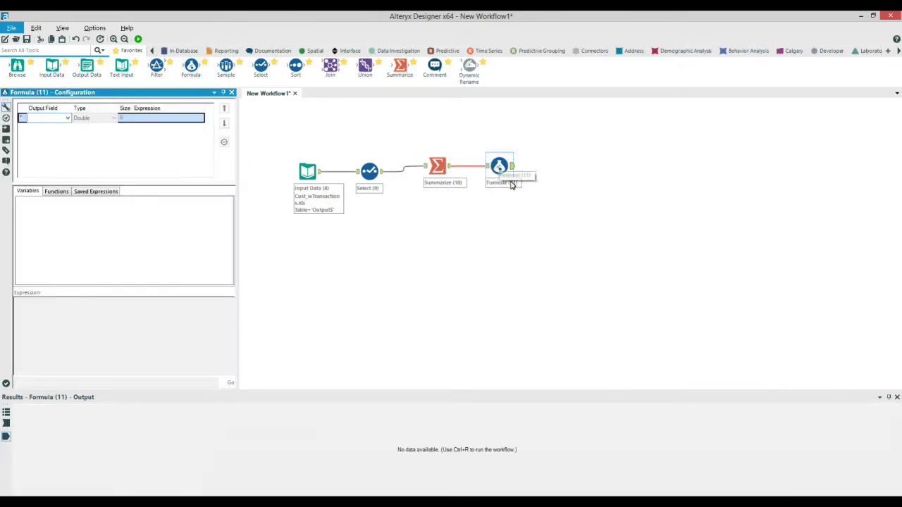
left_click(68, 119)
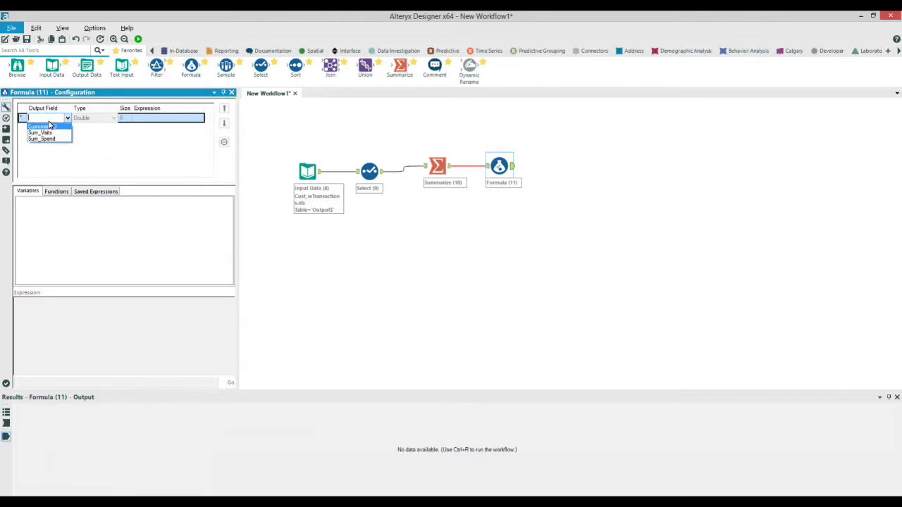
left_click(47, 122)
type("Media")
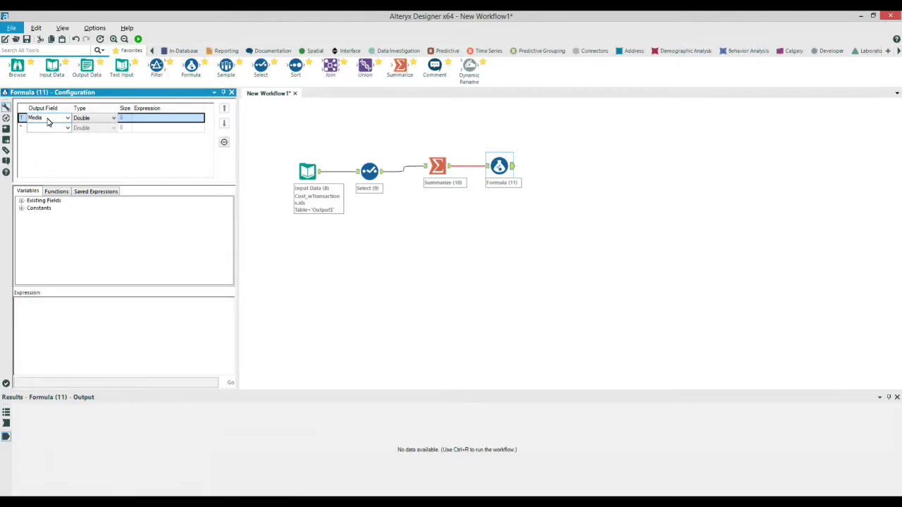
left_click(91, 118)
Examine the Formula tool's available functions in the Conditional, Conversion, DateTime, Finance and Operators categories
left_click(57, 192)
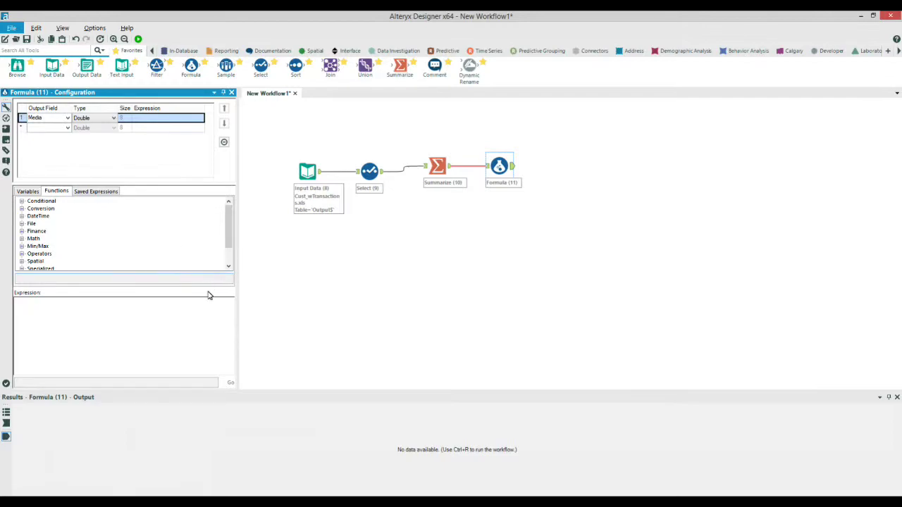
left_click_drag(203, 292, 195, 327)
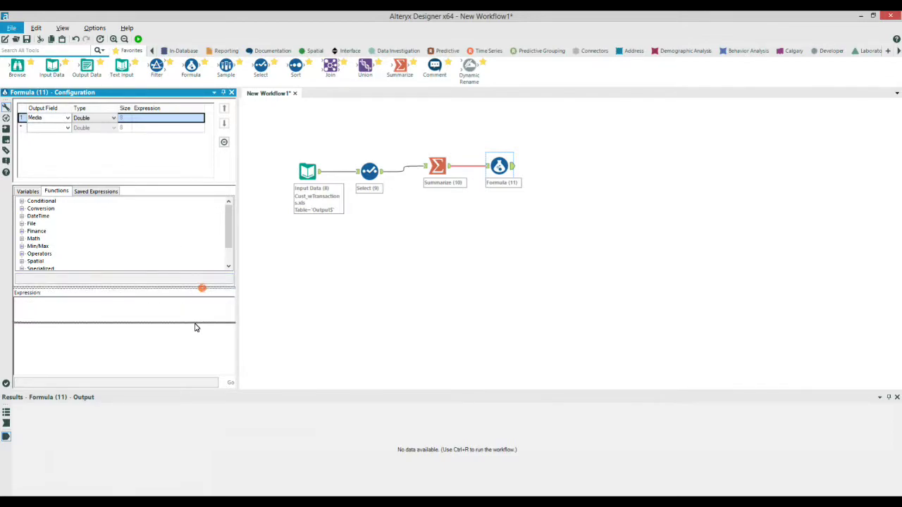
left_click(22, 202)
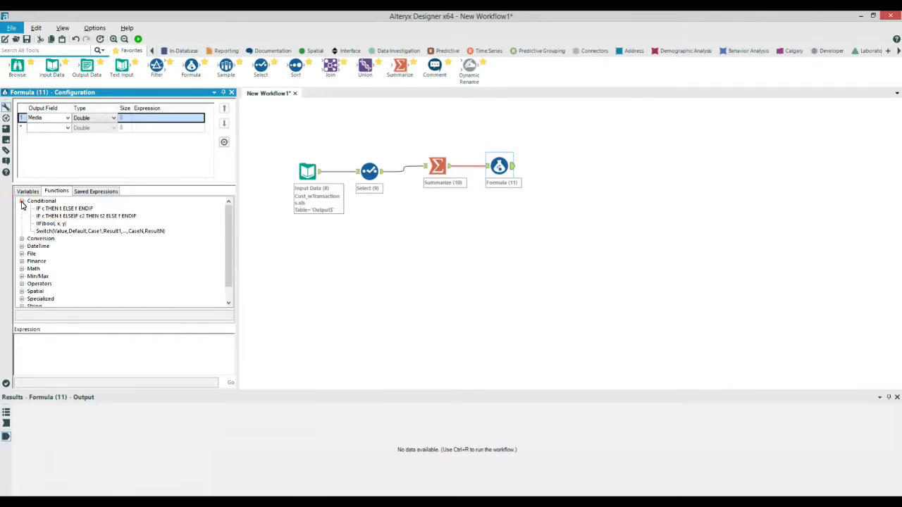
left_click(22, 201)
left_click(22, 209)
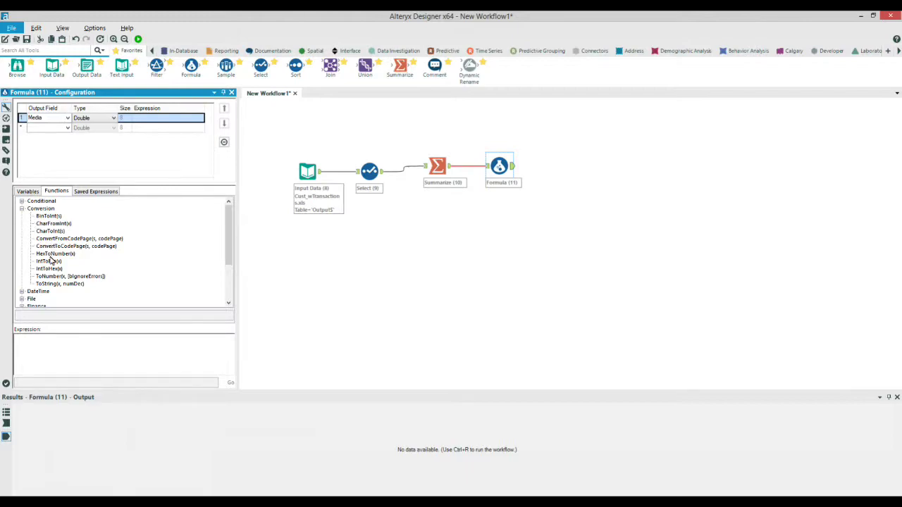
left_click(22, 209)
left_click(21, 216)
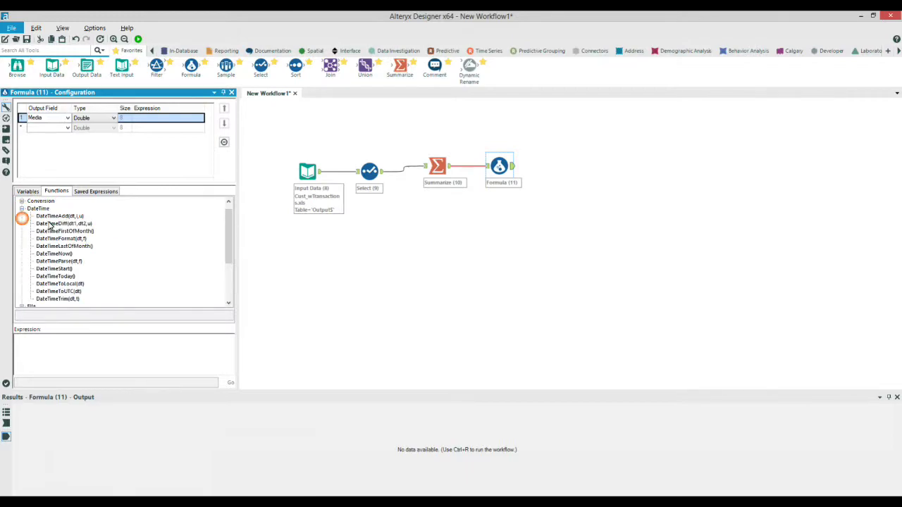
scroll(229, 227, "down", 1)
left_click_drag(229, 227, 228, 261)
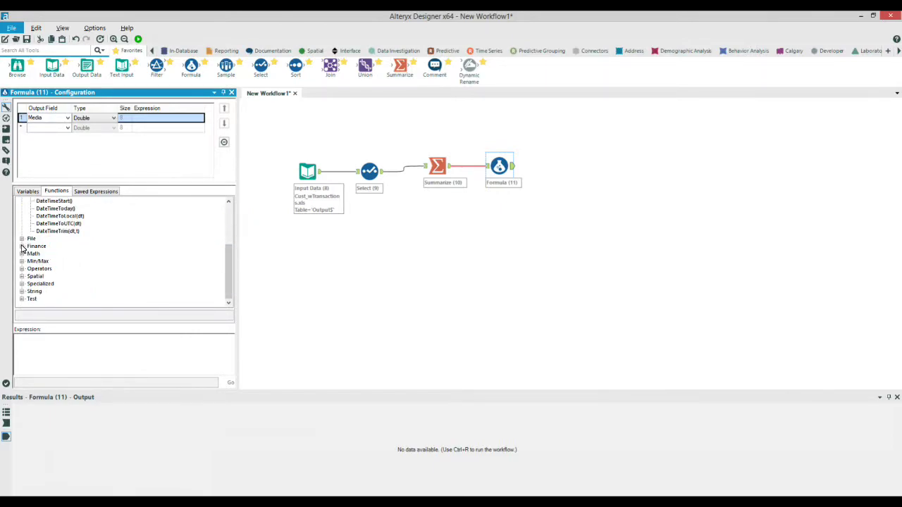
left_click(22, 246)
left_click_drag(230, 246, 229, 268)
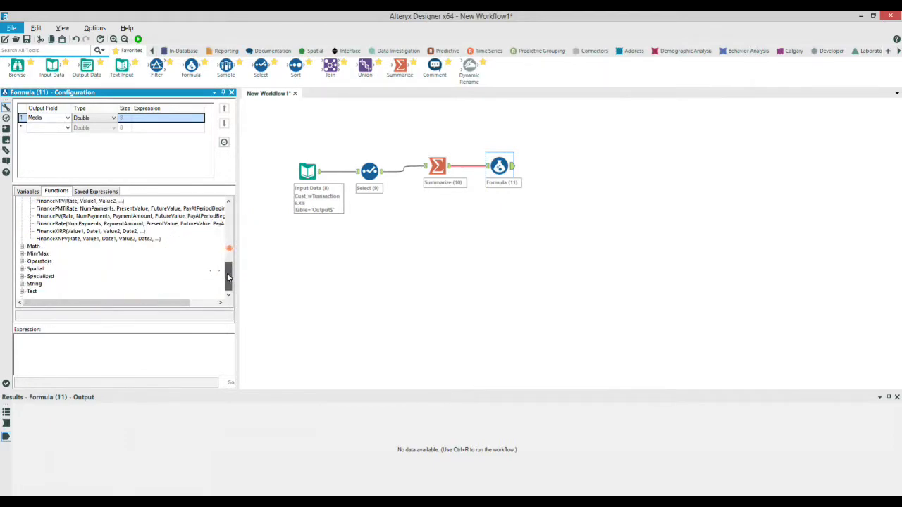
left_click(21, 261)
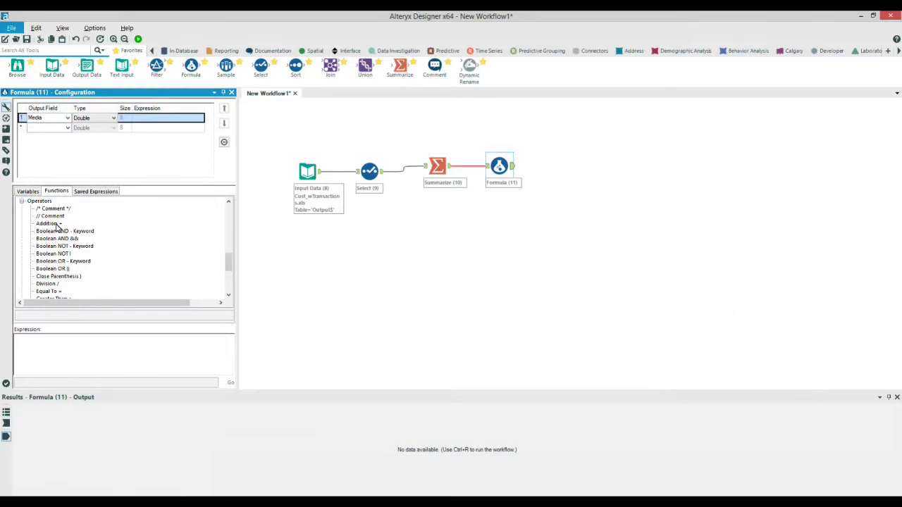
Build the Media field's expression from the existing fields as [Sum_Spend]/[Sum_Visits]
left_click(30, 191)
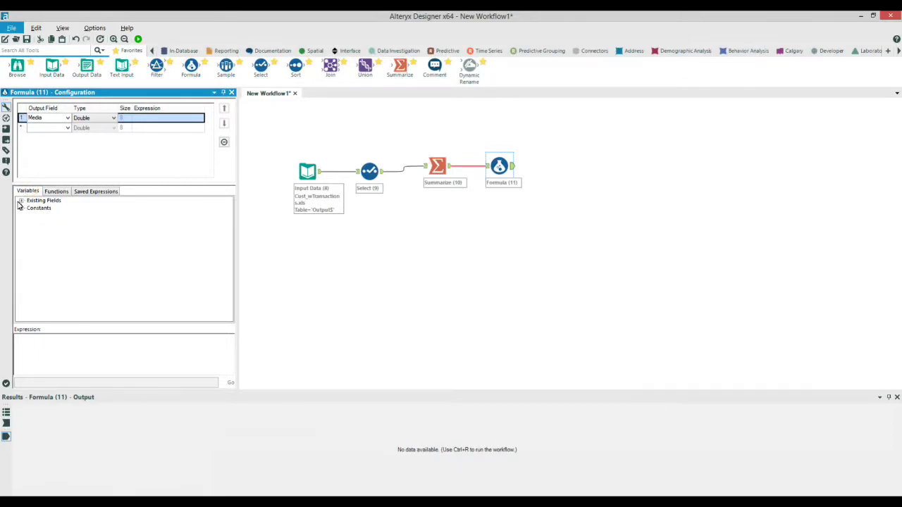
left_click(21, 202)
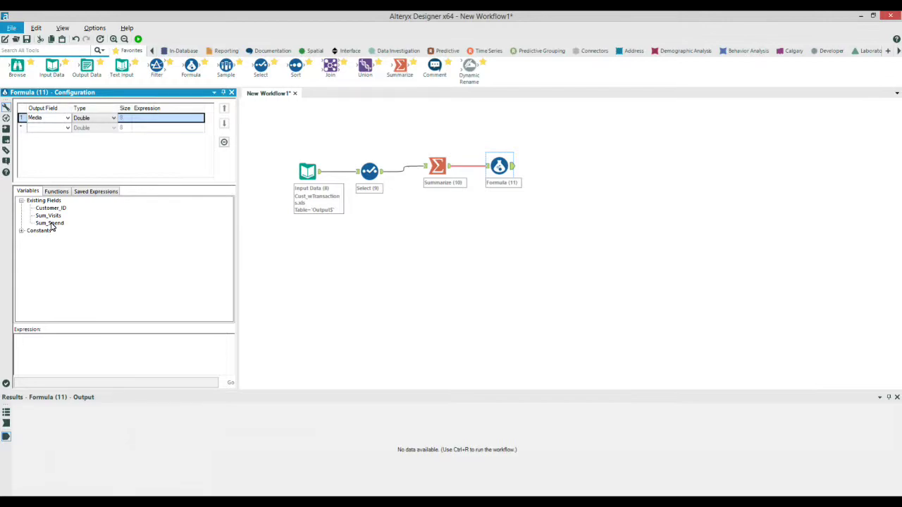
double_click(50, 223)
type("/")
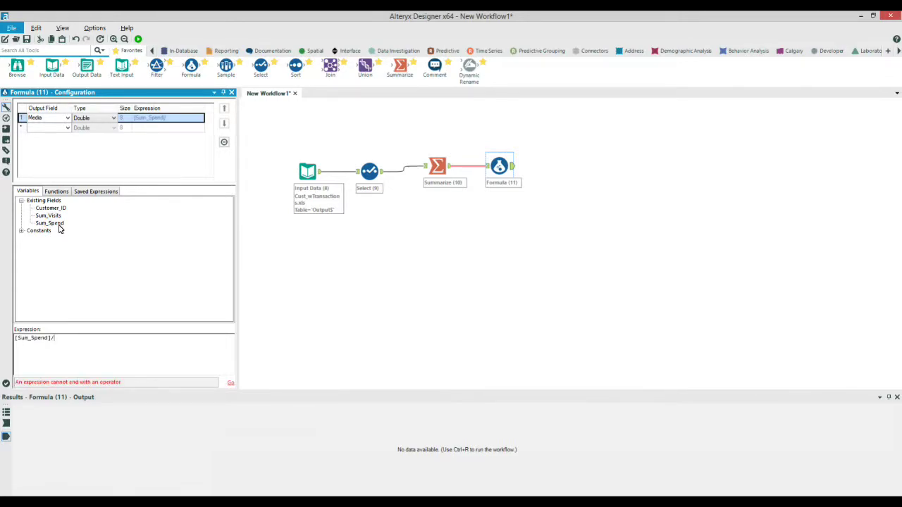
double_click(57, 217)
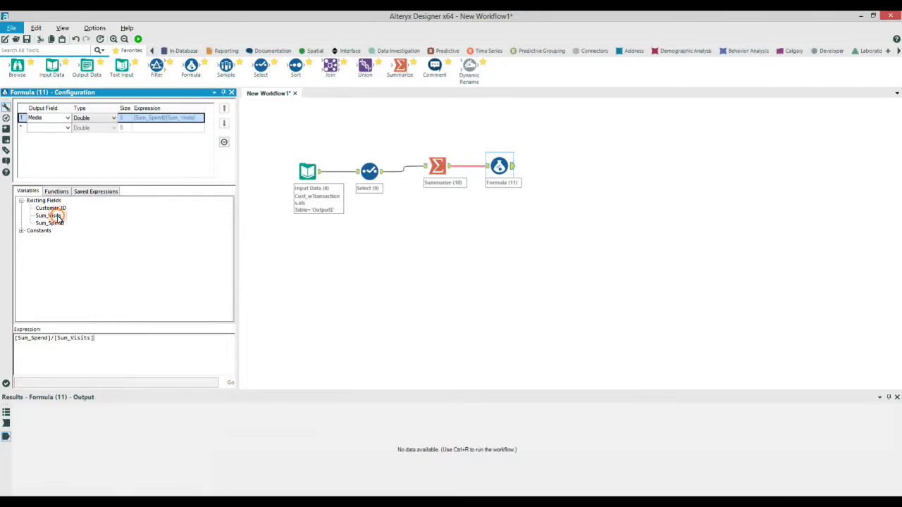
left_click_drag(54, 342, 50, 343)
left_click(54, 342)
left_click(56, 193)
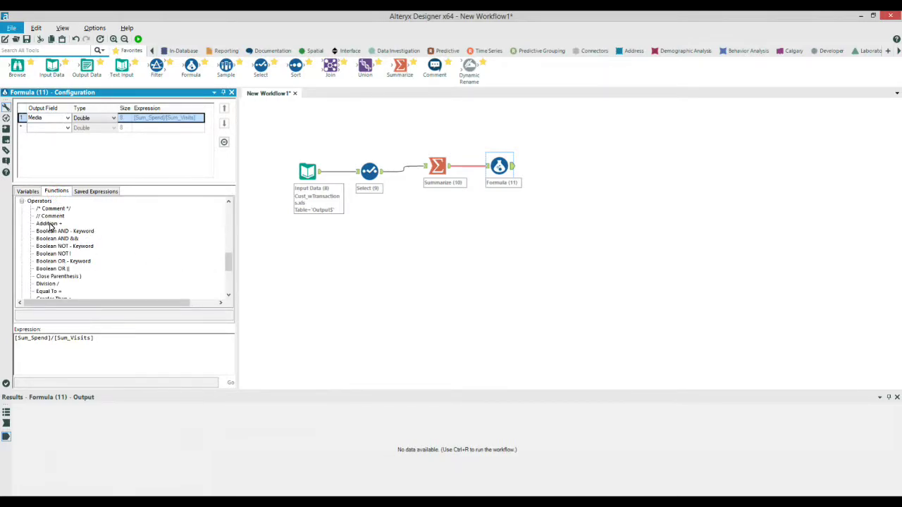
double_click(49, 224)
key("BackSpace")
Run the workflow to calculate the Media field and view the Formula tool's output
left_click(139, 39)
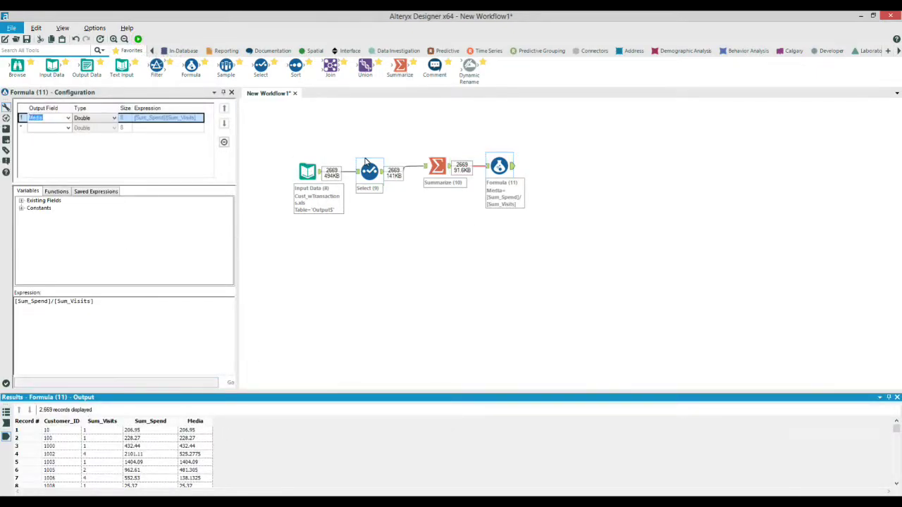
Add a Sort tool after the Formula tool, sort by Media in Descending order, and run the workflow
left_click_drag(295, 67, 548, 172)
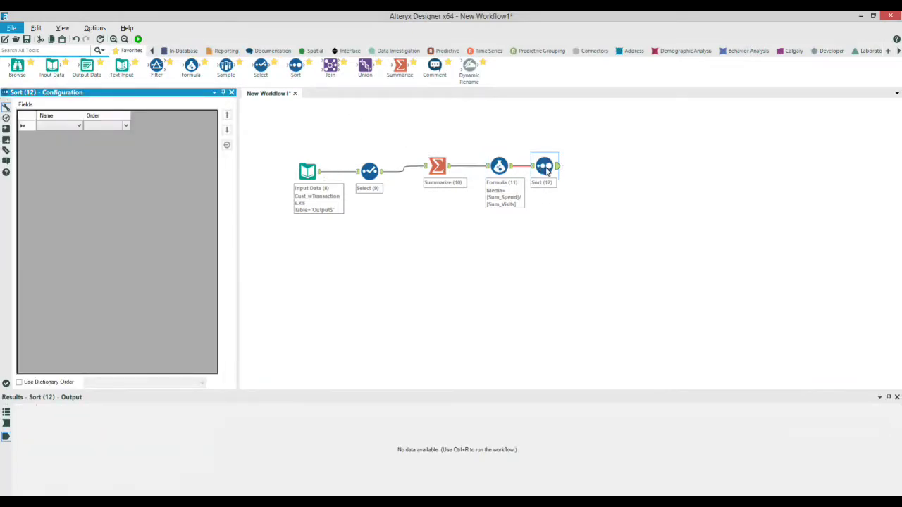
left_click(78, 126)
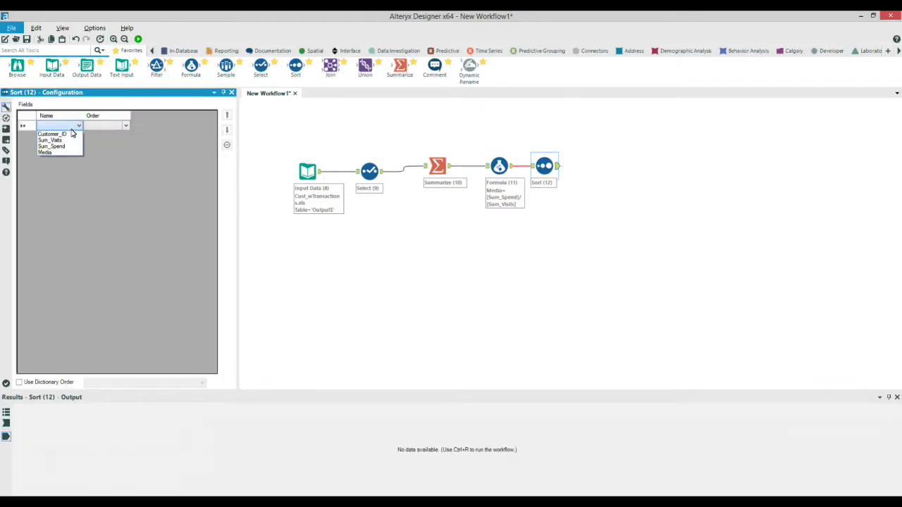
left_click(62, 153)
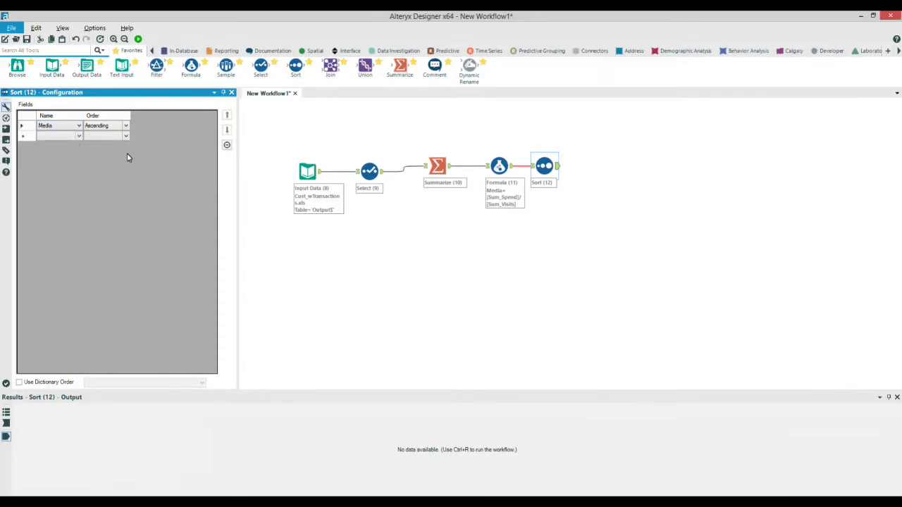
left_click(126, 126)
left_click(114, 141)
left_click(139, 40)
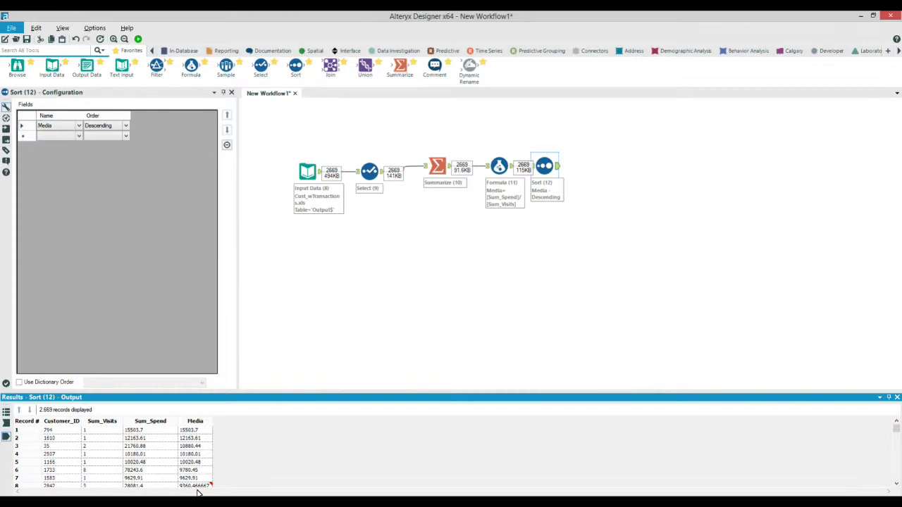
Add a Sample tool after the Sort tool, keep the First N Records with N = 3, and run the workflow
left_click_drag(543, 175, 548, 175)
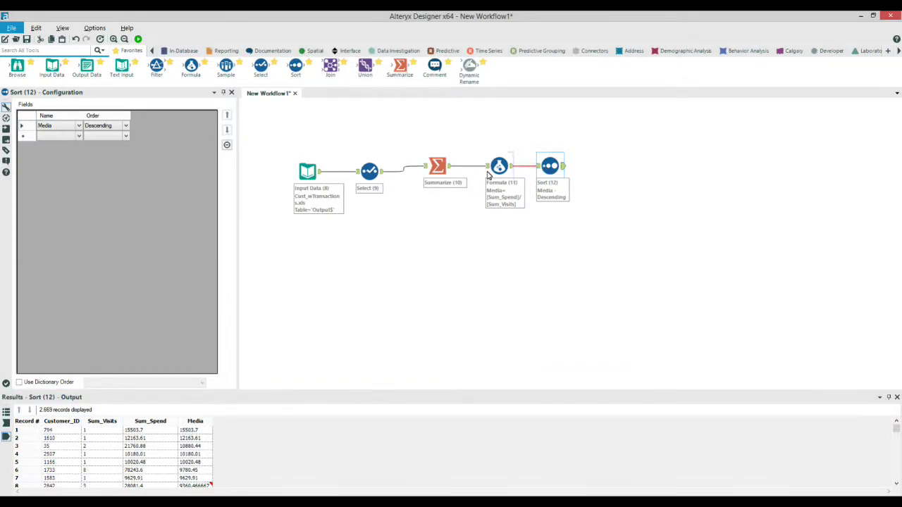
left_click_drag(224, 67, 618, 168)
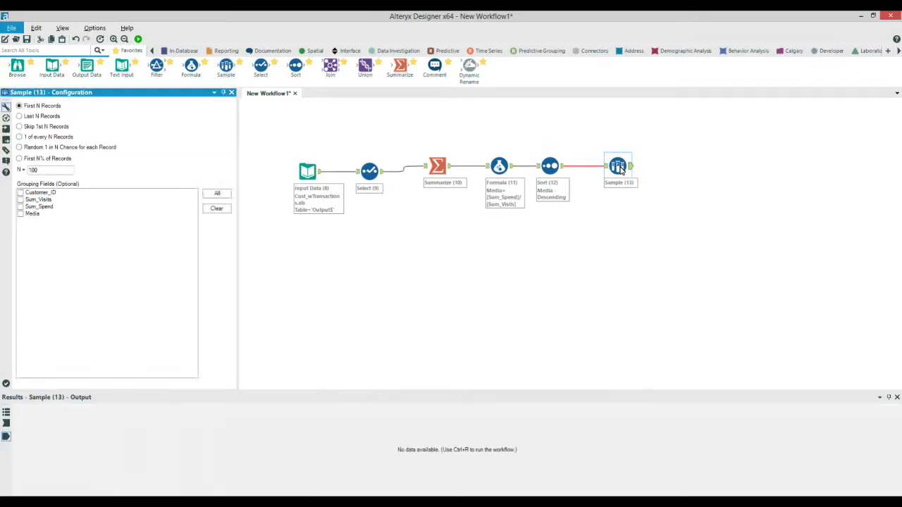
double_click(50, 174)
type("3")
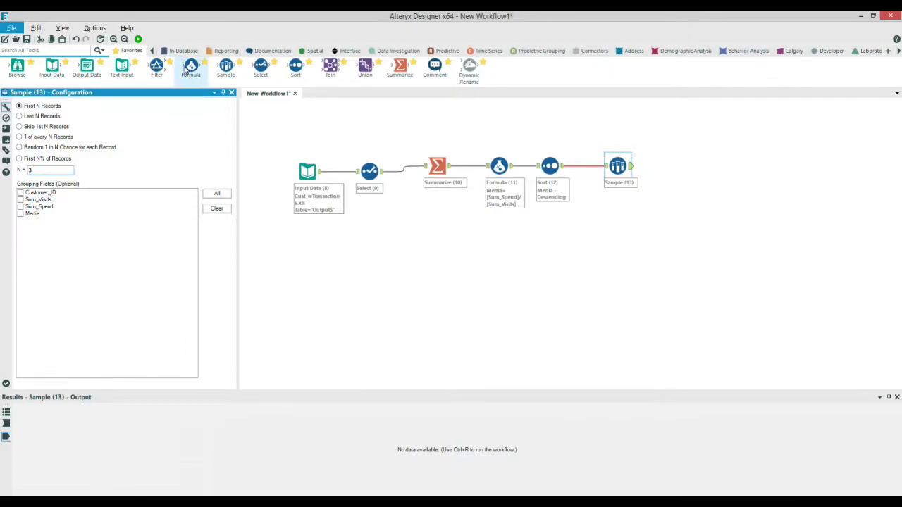
left_click(138, 39)
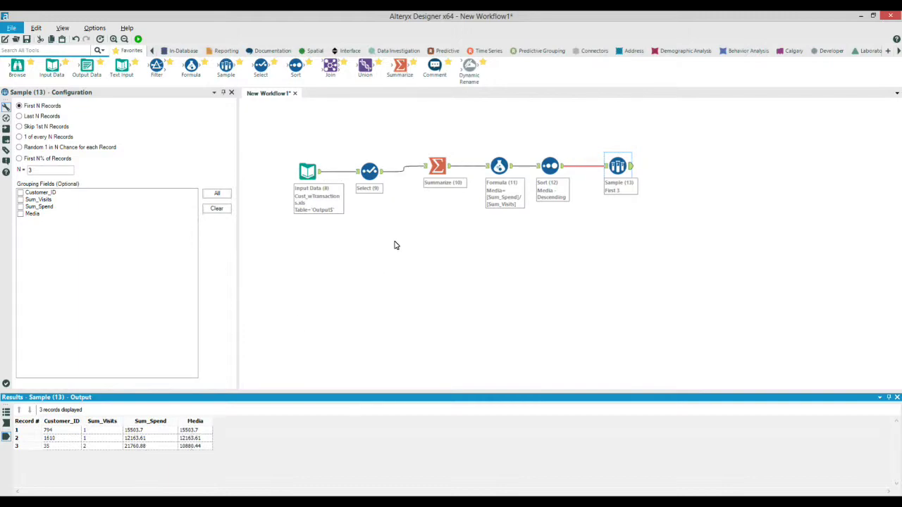
Add the City field with the First action to the Summarize tool, and rerun the workflow
left_click(365, 179)
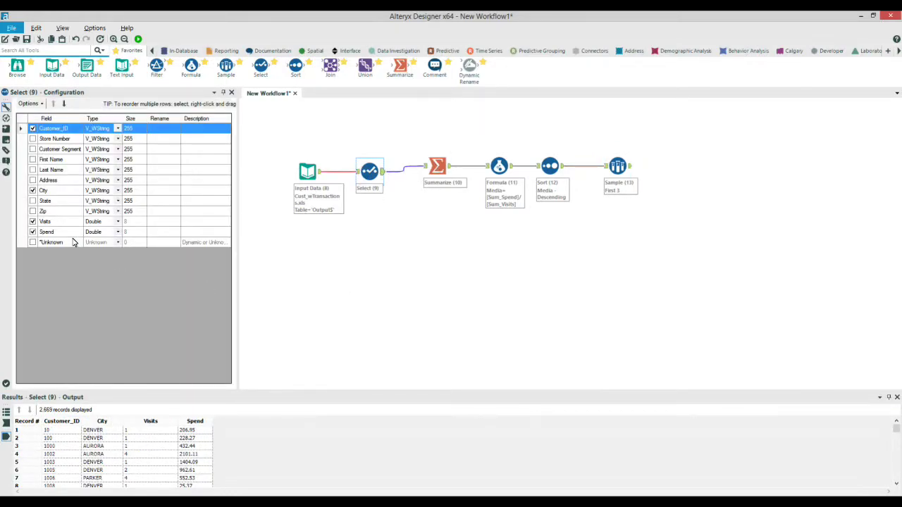
left_click(438, 166)
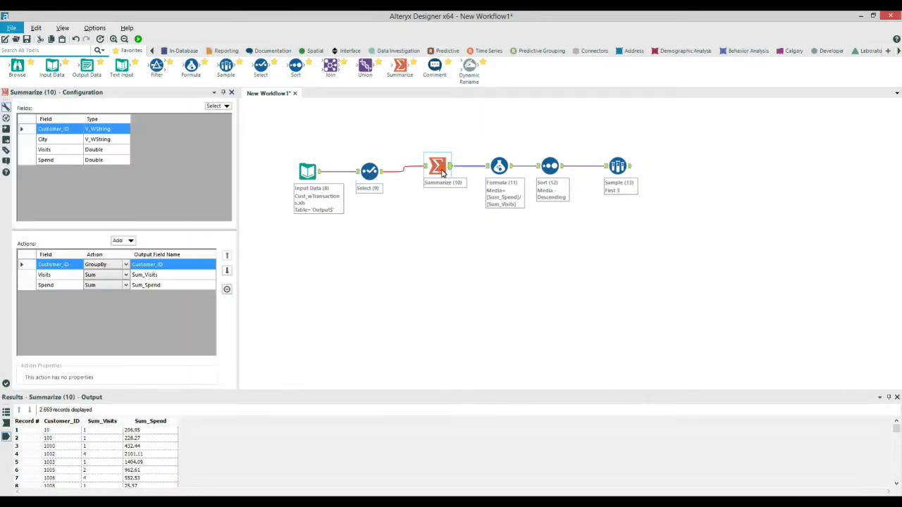
left_click(59, 144)
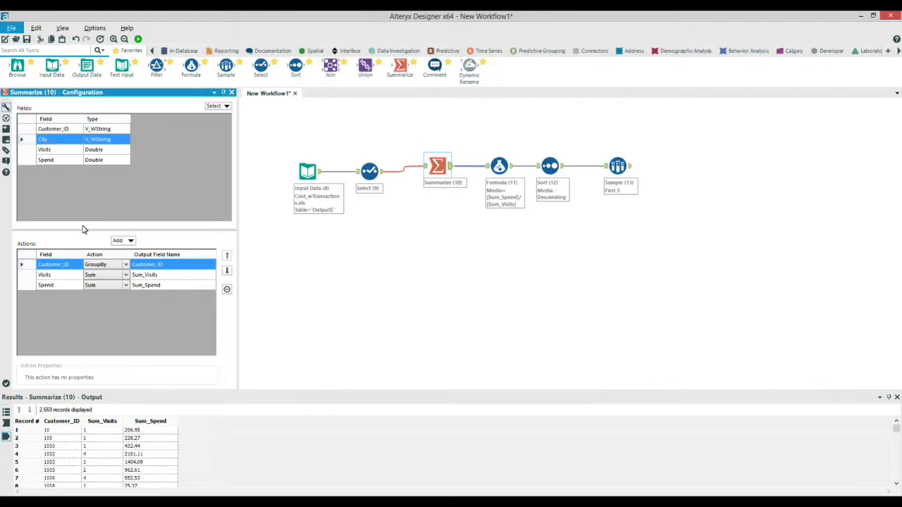
left_click(123, 241)
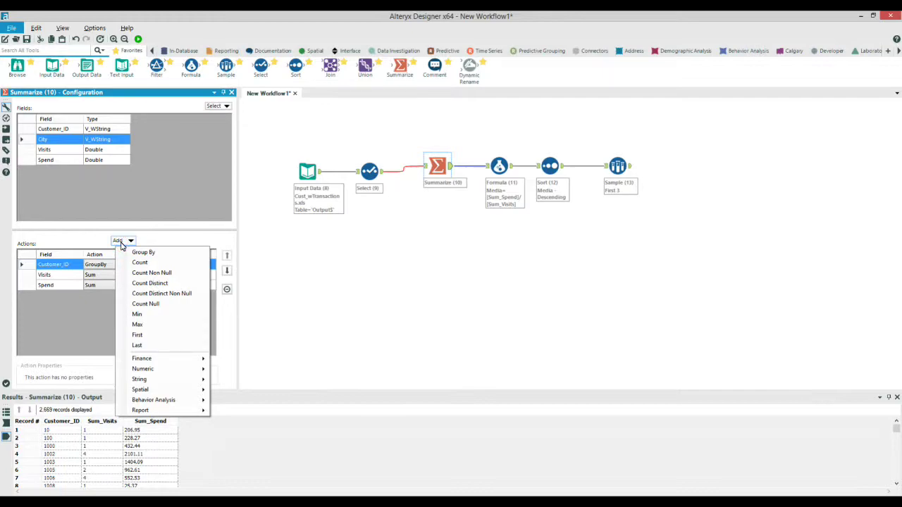
left_click(138, 336)
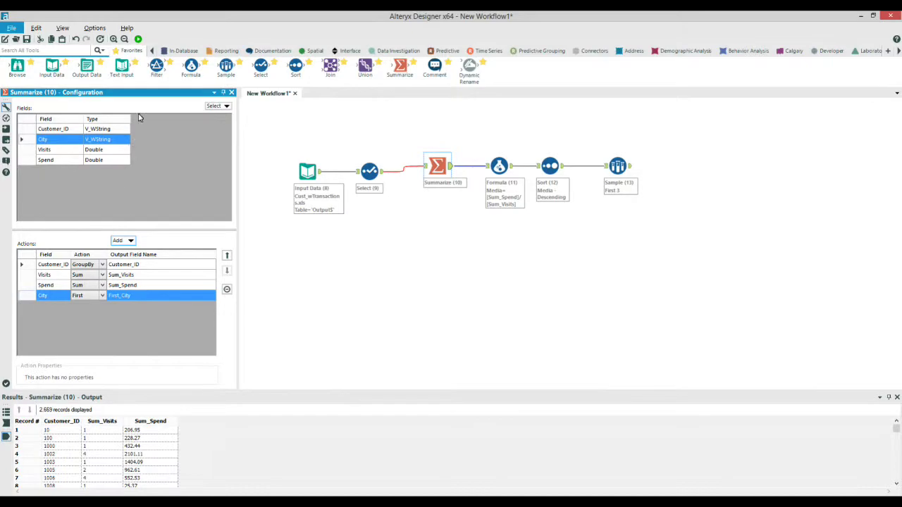
left_click(139, 40)
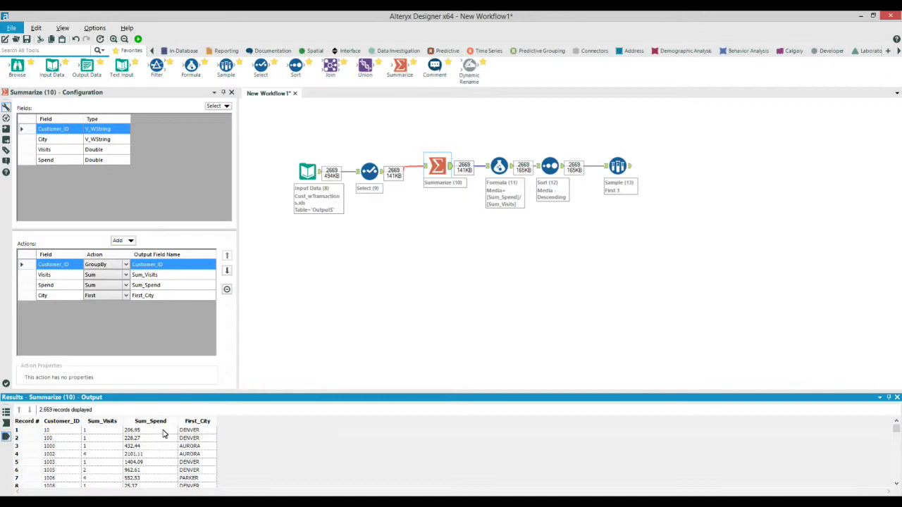
Group the Sample tool by First_City, rerun the workflow, and review the sampled records for each city
left_click(618, 167)
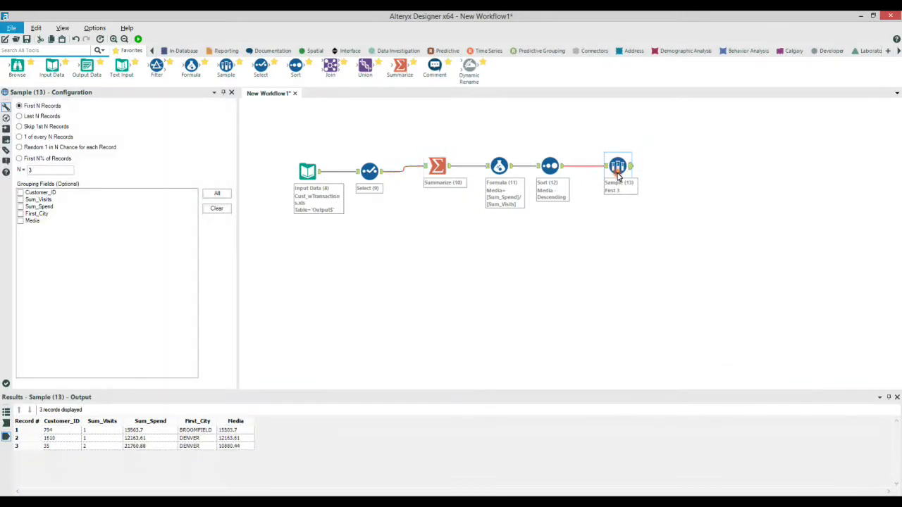
left_click(21, 214)
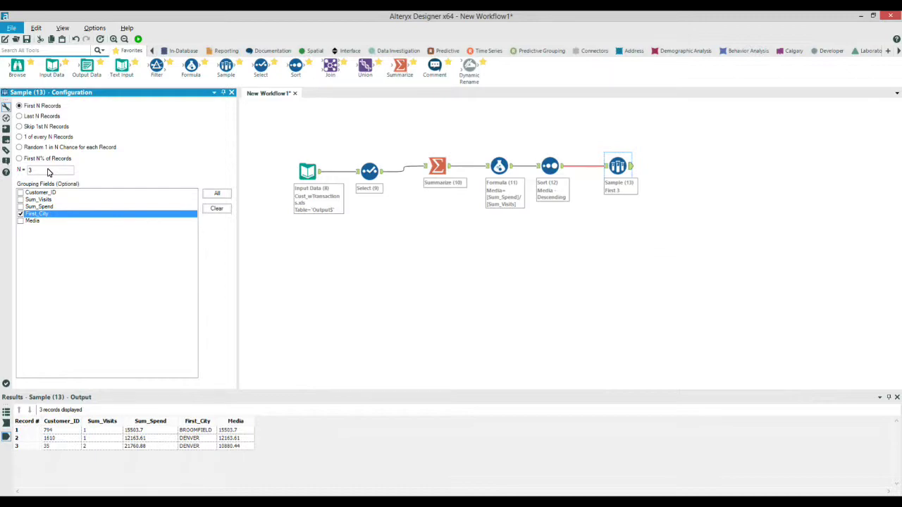
left_click(138, 39)
left_click(191, 430)
left_click(193, 448)
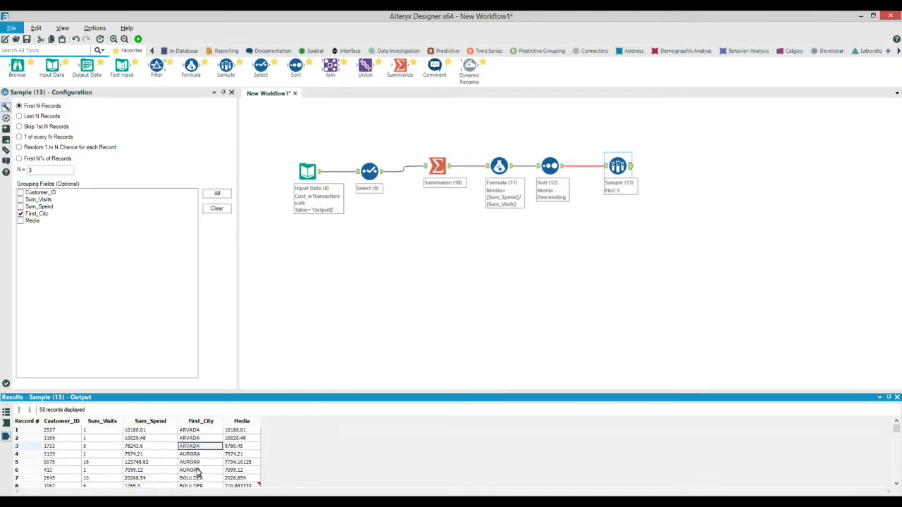
scroll(198, 483, "down", 17)
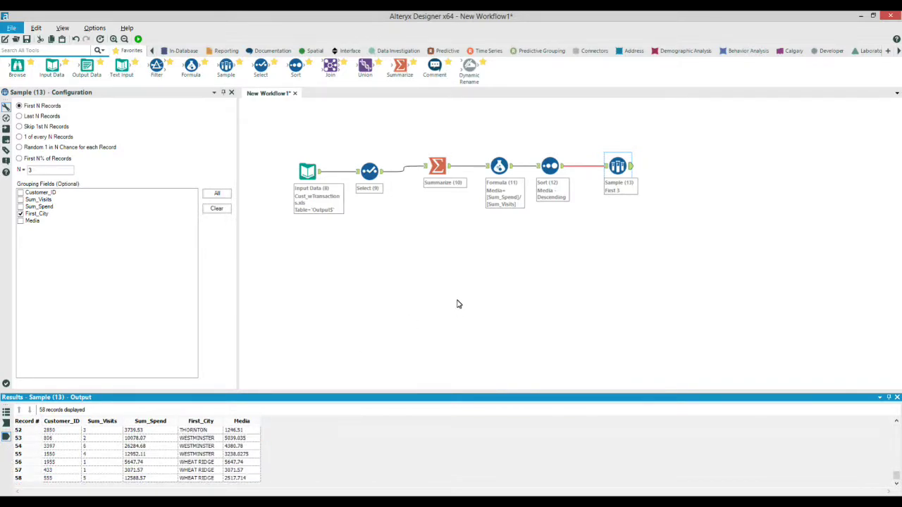
Add a Browse tool connected to the Sample tool's output, and run the workflow
left_click(651, 261)
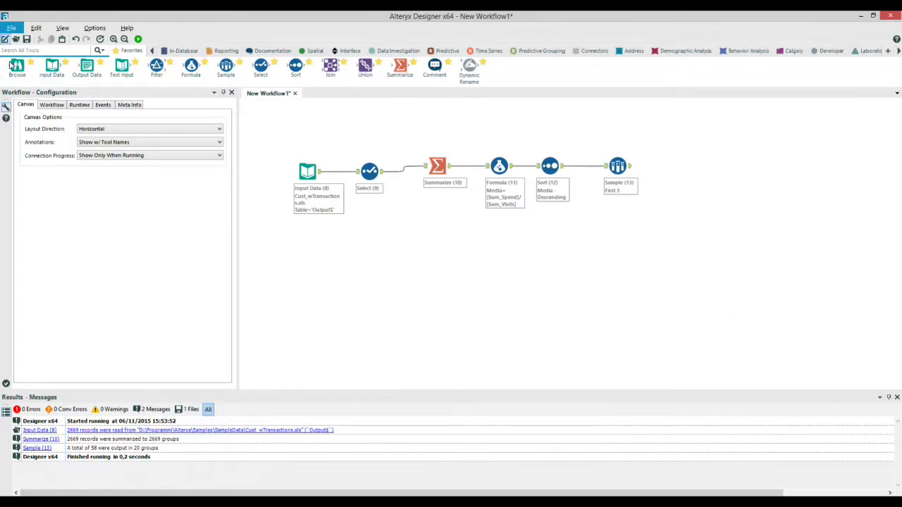
left_click_drag(721, 192, 668, 141)
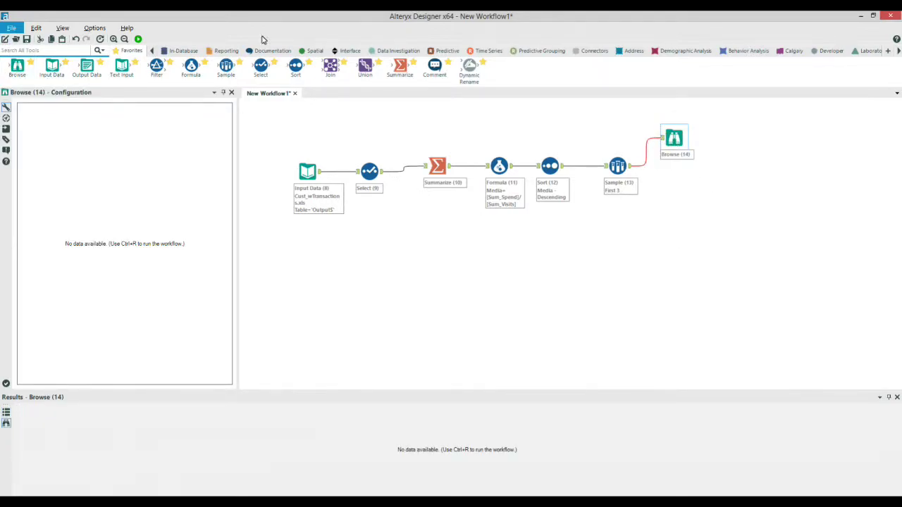
left_click(138, 39)
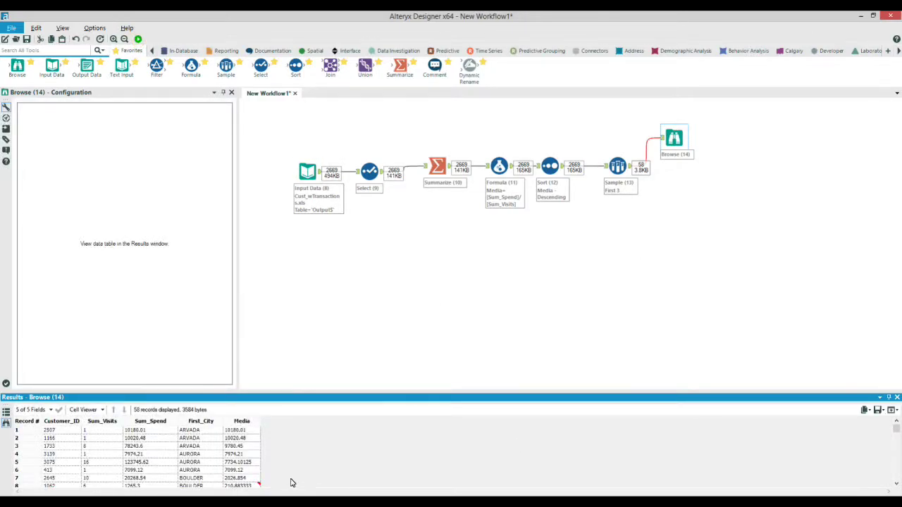
View the Browse results table in a separate window, and close that window
left_click(891, 409)
left_click(886, 419)
left_click(701, 65)
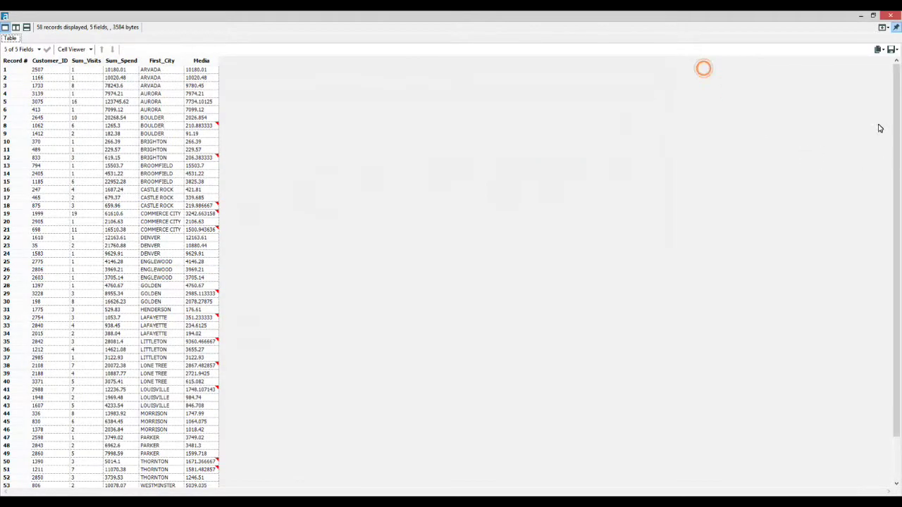
left_click(893, 15)
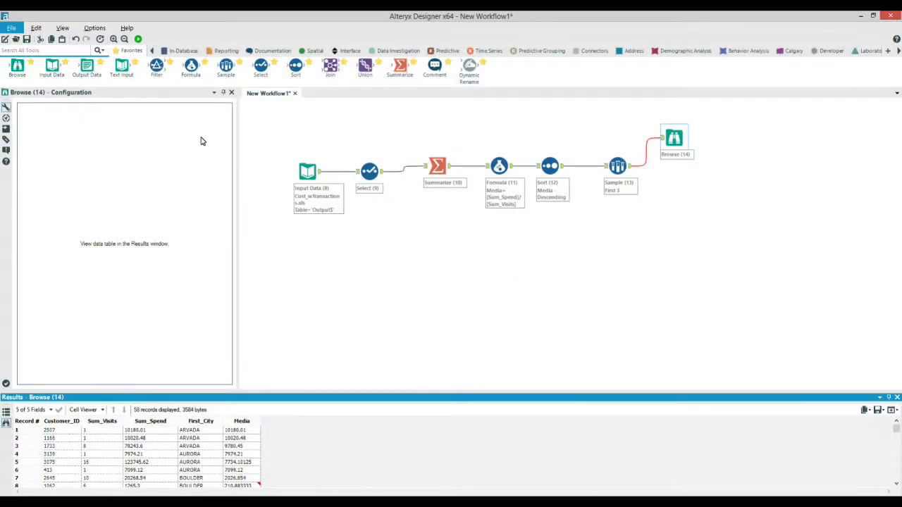
Connect an Output Data tool to the Sample output, writing to the Desktop file Spesa media prova as Microsoft Excel (*.xlsx), sheet Spesa_Media
left_click_drag(86, 67, 693, 209)
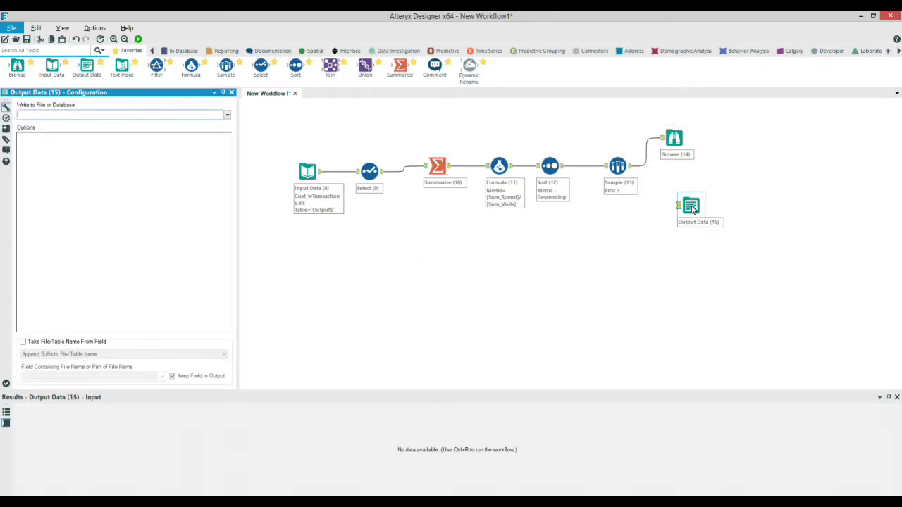
left_click_drag(634, 166, 687, 206)
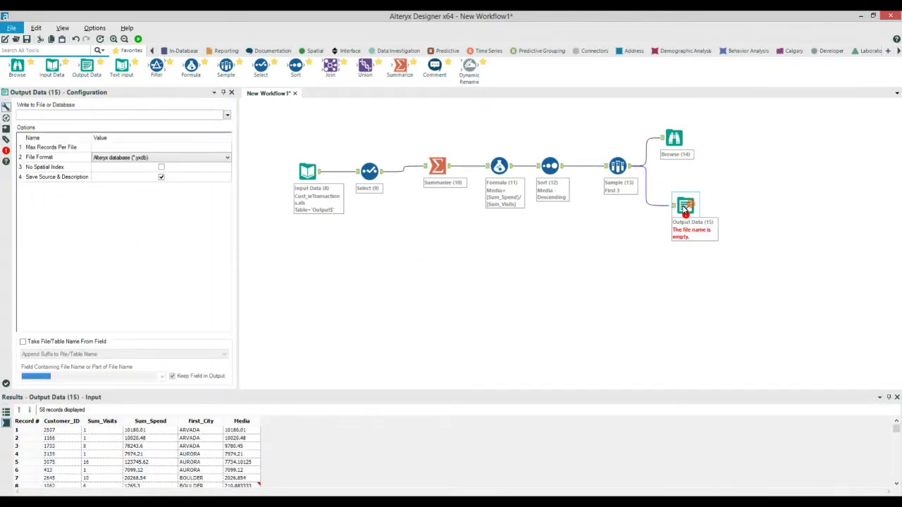
left_click(226, 115)
left_click(204, 126)
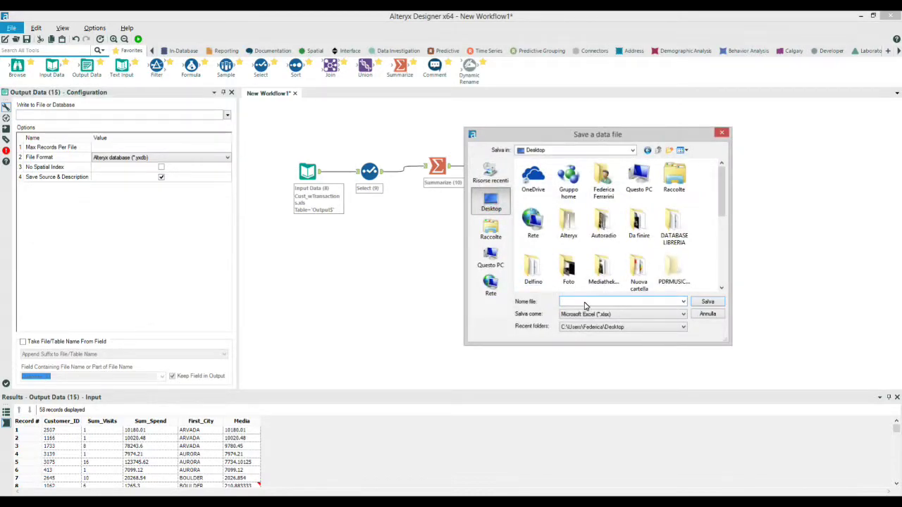
type("Spesa media prova")
left_click(589, 314)
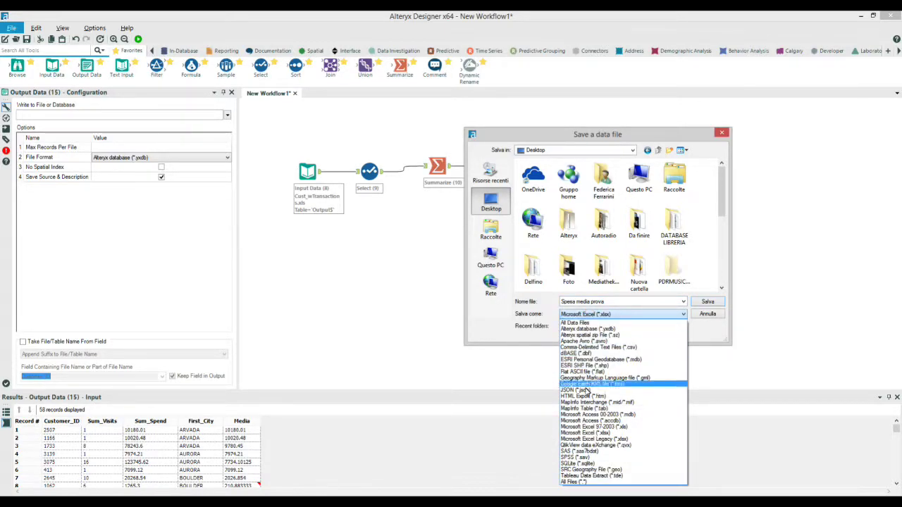
left_click(591, 439)
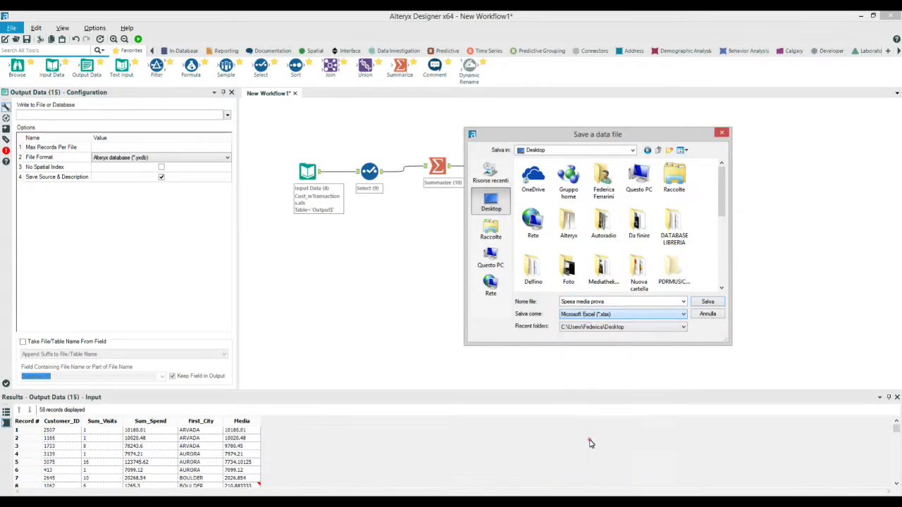
left_click(709, 303)
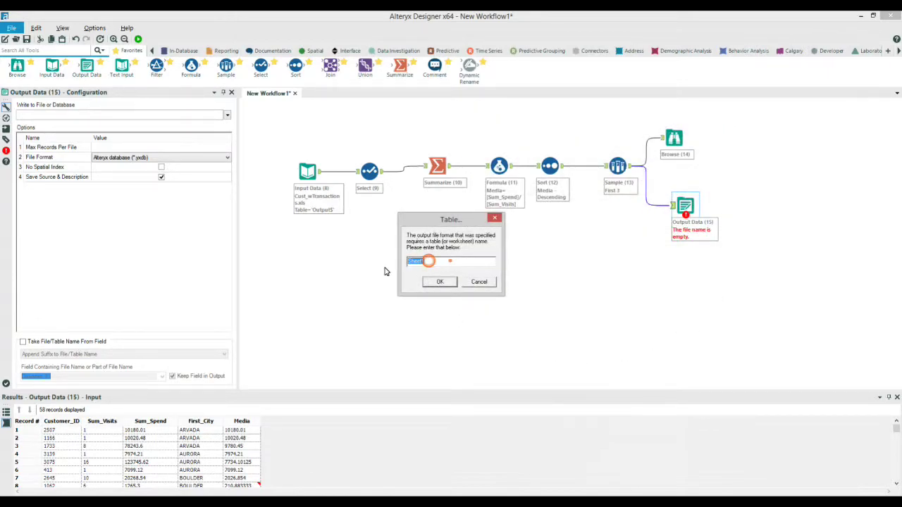
type("S")
left_click(440, 281)
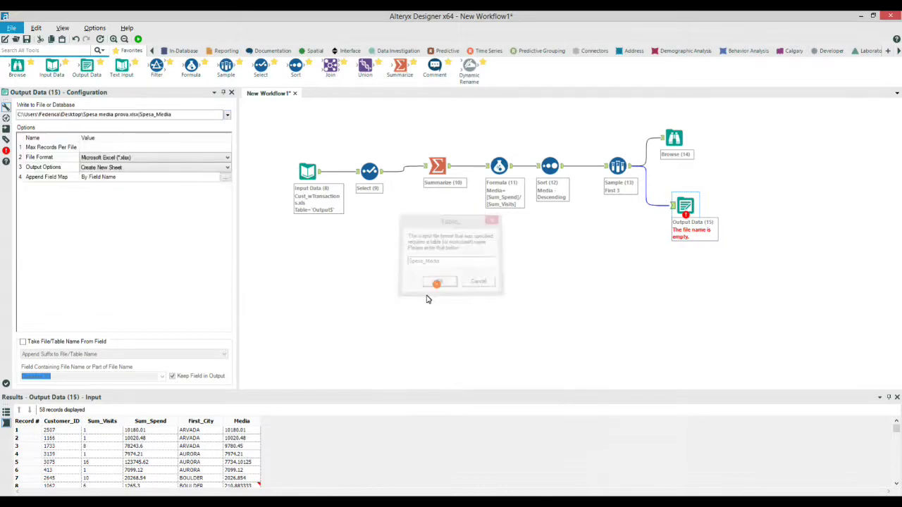
Run the workflow to write the output file, and open Spesa media prova from the desktop in Excel
left_click(138, 39)
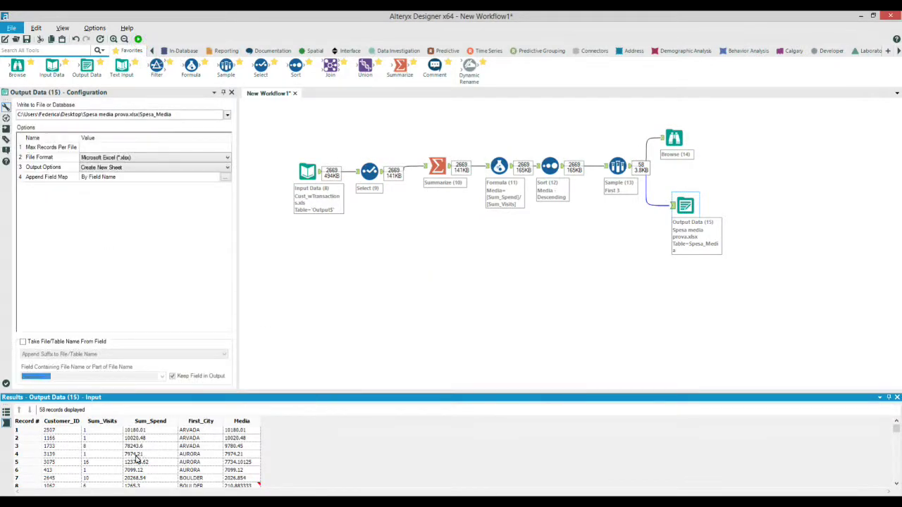
key("super+d")
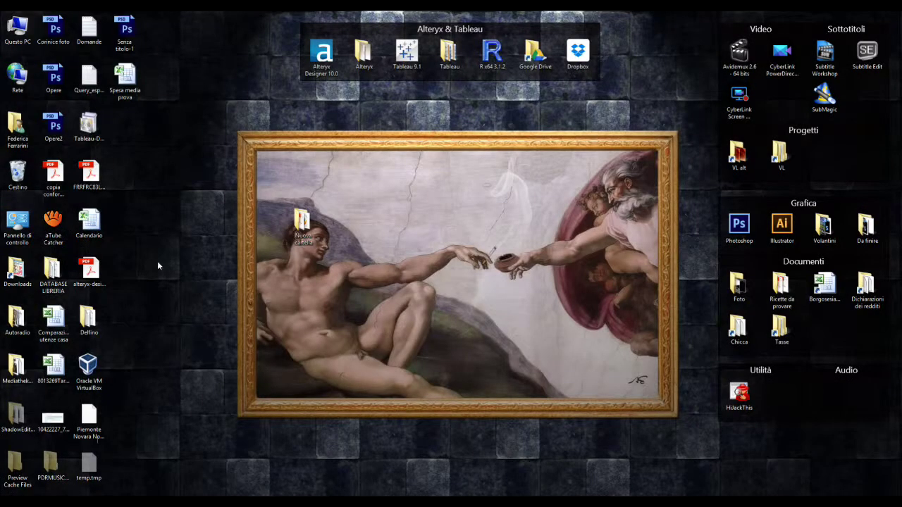
double_click(132, 79)
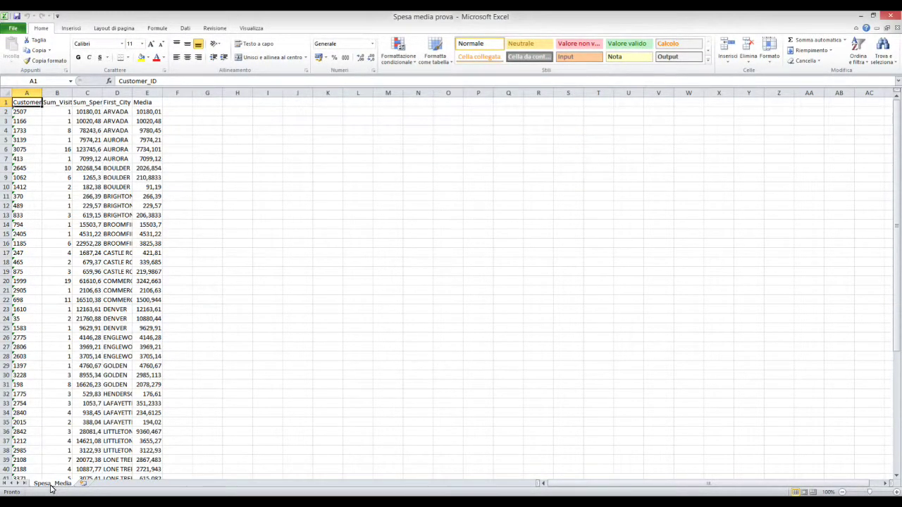
Look through the exported rows on the Spesa_Media sheet, close the workbook, and return to the workflow in Alteryx Designer
left_click_drag(894, 212, 894, 324)
left_click(891, 17)
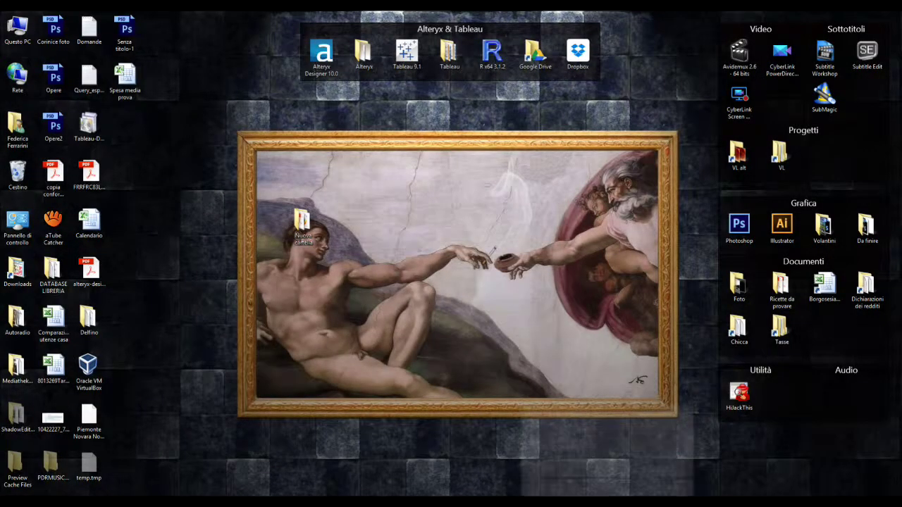
left_click(608, 451)
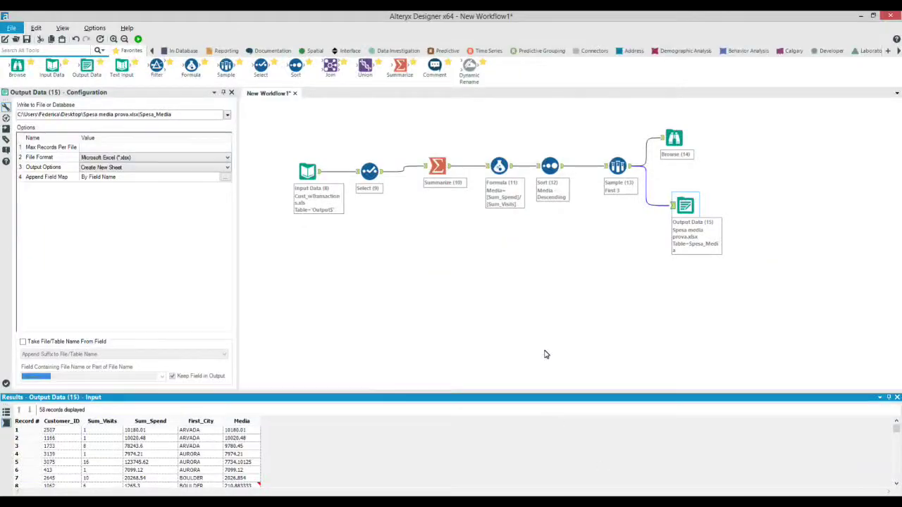
Try to run the workflow again with the Output Data tool's output option kept at Create New Sheet, and check the tool's status
left_click(226, 170)
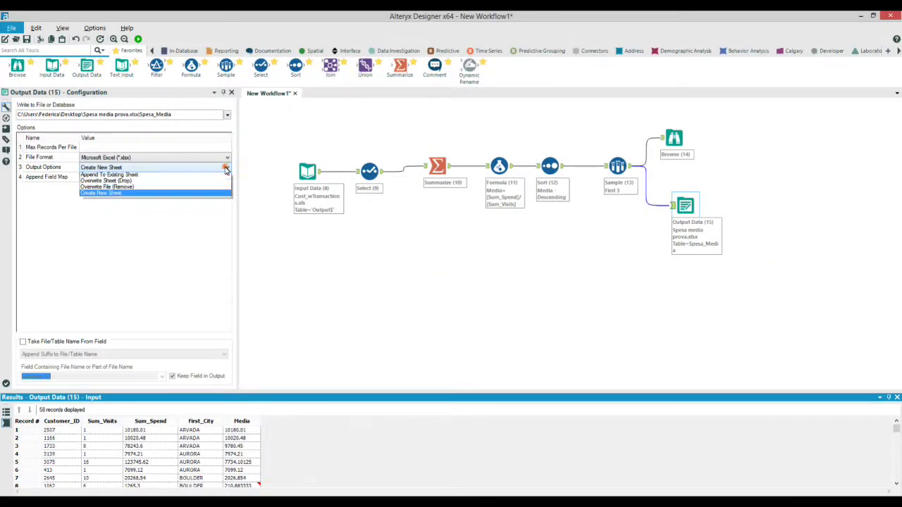
left_click(174, 196)
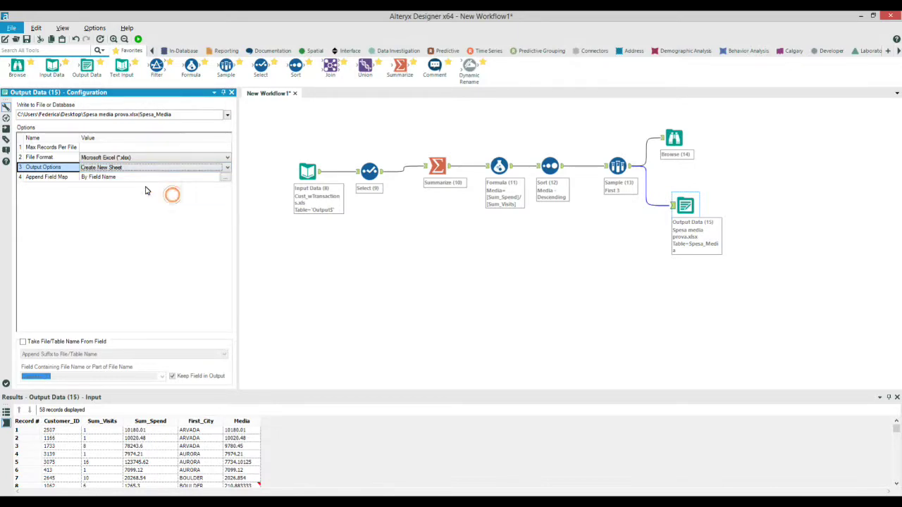
left_click(331, 253)
key("ctrl+r")
left_click(687, 219)
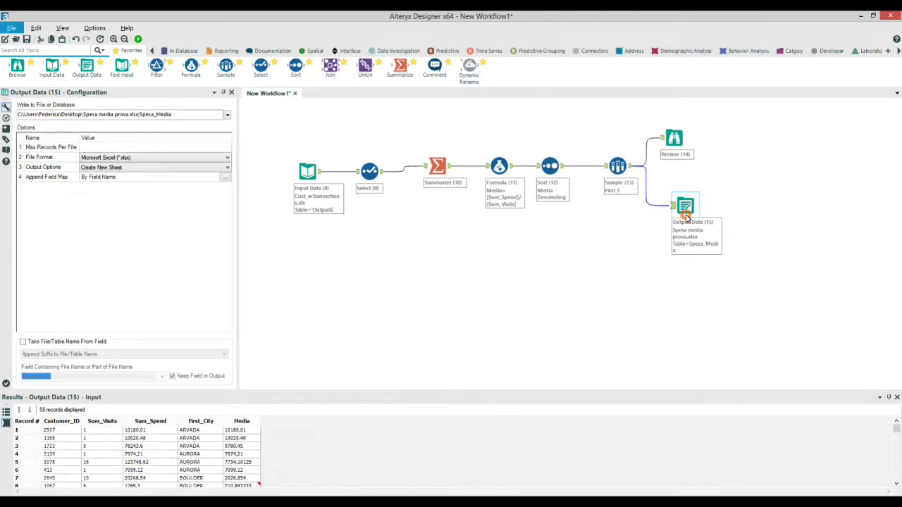
left_click(138, 39)
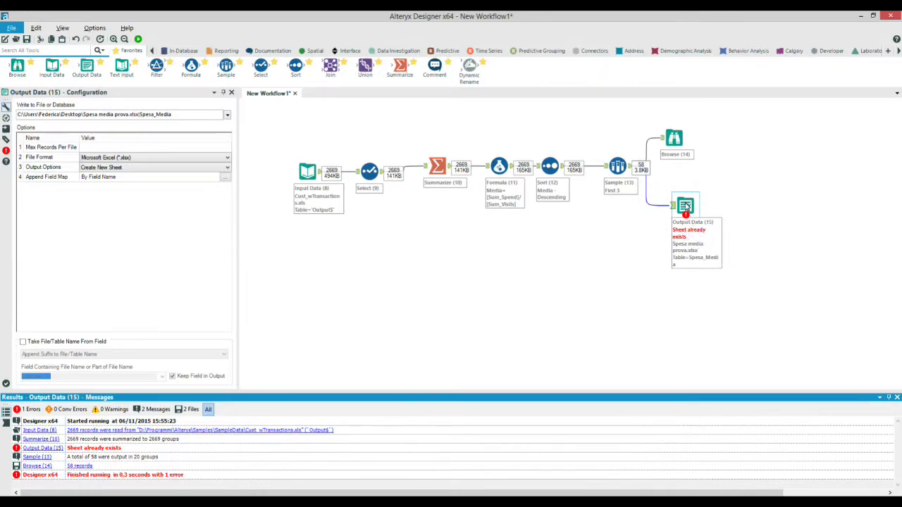
mouse_move(685, 206)
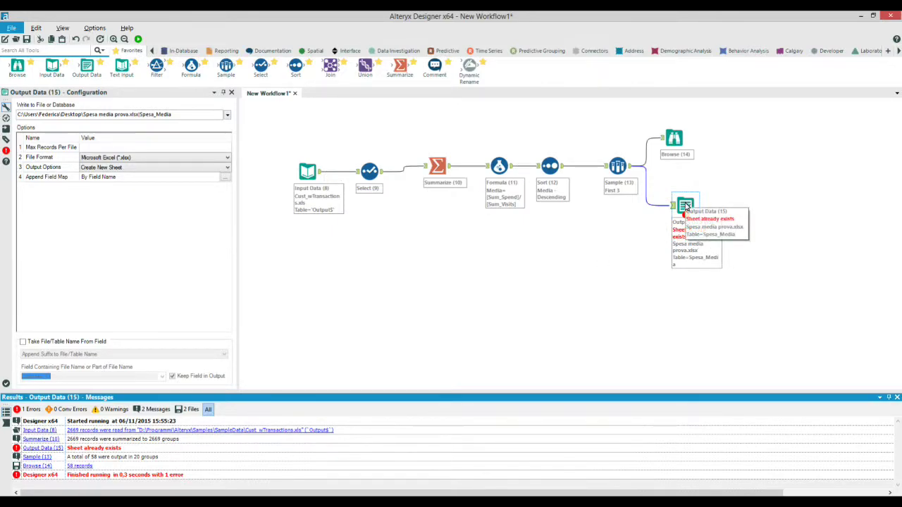
Set the Output Data tool's output option to Overwrite File (Remove) and run the workflow
left_click(124, 169)
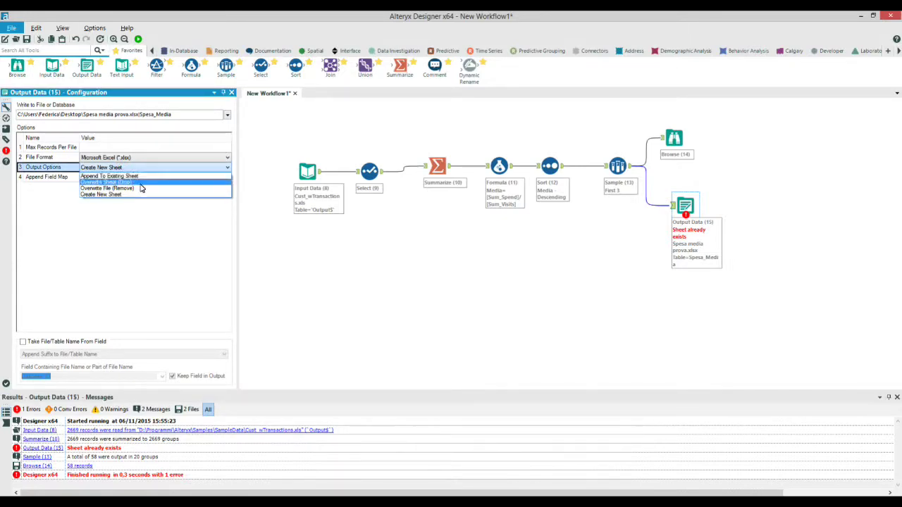
left_click(91, 189)
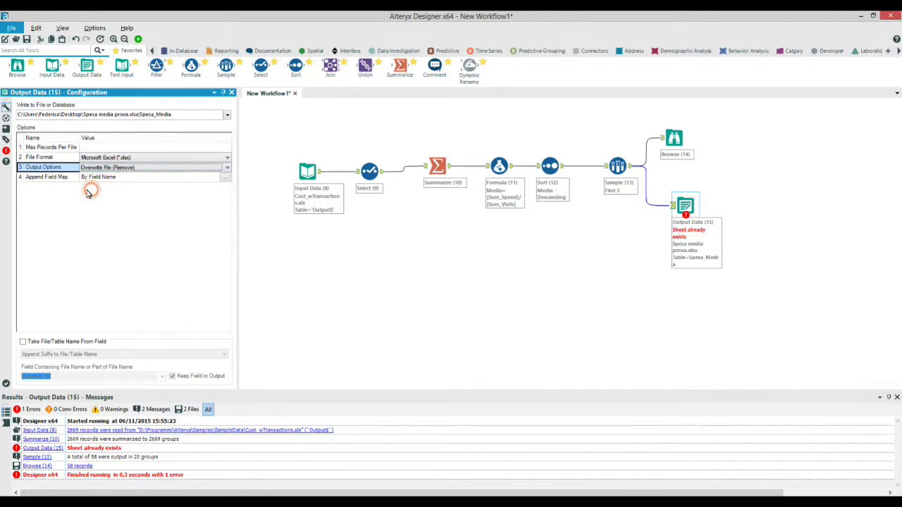
left_click(139, 40)
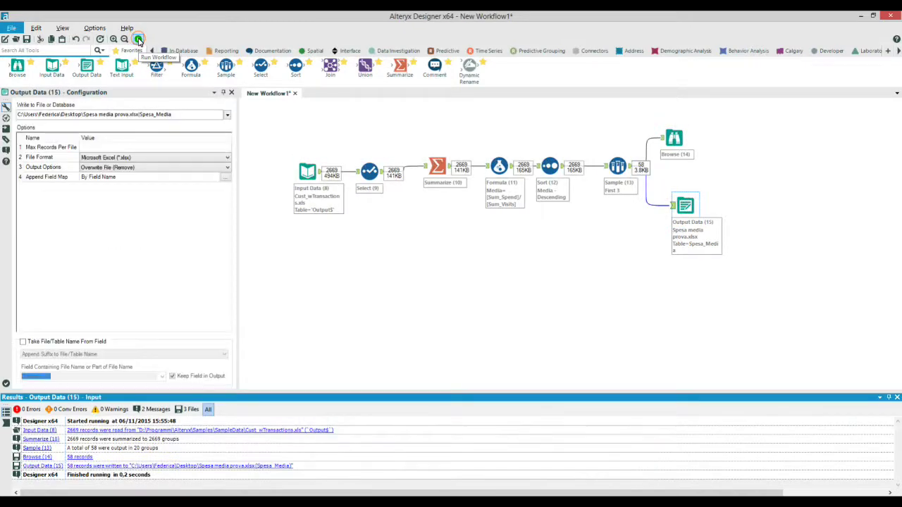